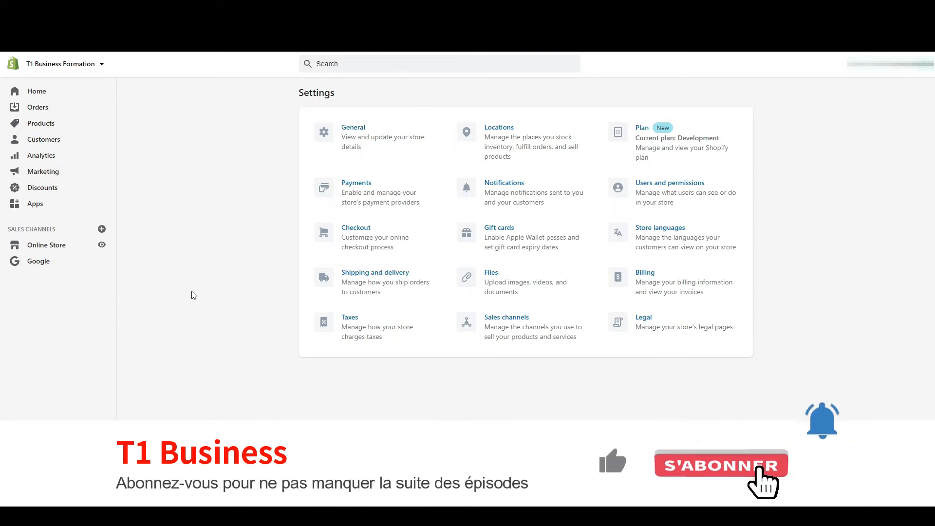
# - Open the General settings and review the store details and store address sections
pyautogui.click(371, 136)
pyautogui.moveTo(469, 128); pyautogui.dragTo(492, 127)
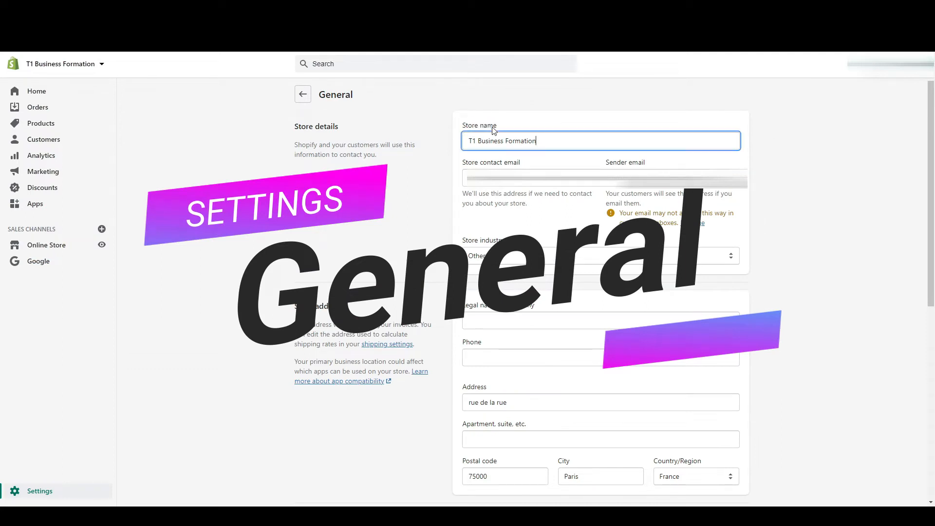
pyautogui.click(530, 122)
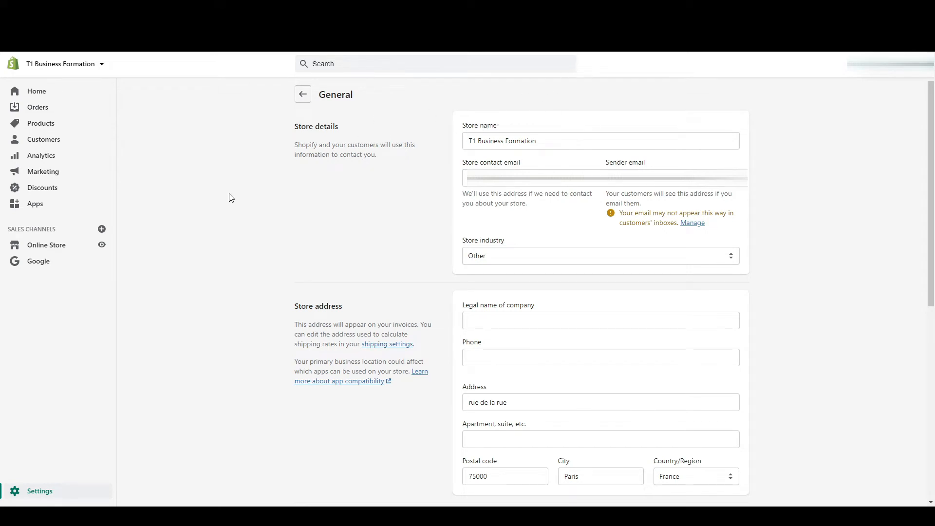
pyautogui.moveTo(463, 162); pyautogui.dragTo(546, 163)
pyautogui.click(549, 163)
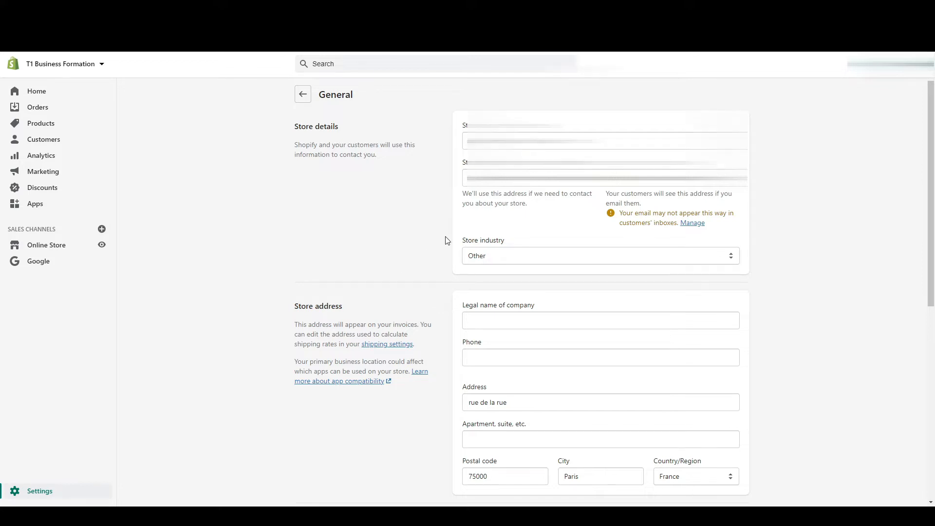
pyautogui.scroll(-2, 447, 240)
pyautogui.scroll(-1, 446, 240)
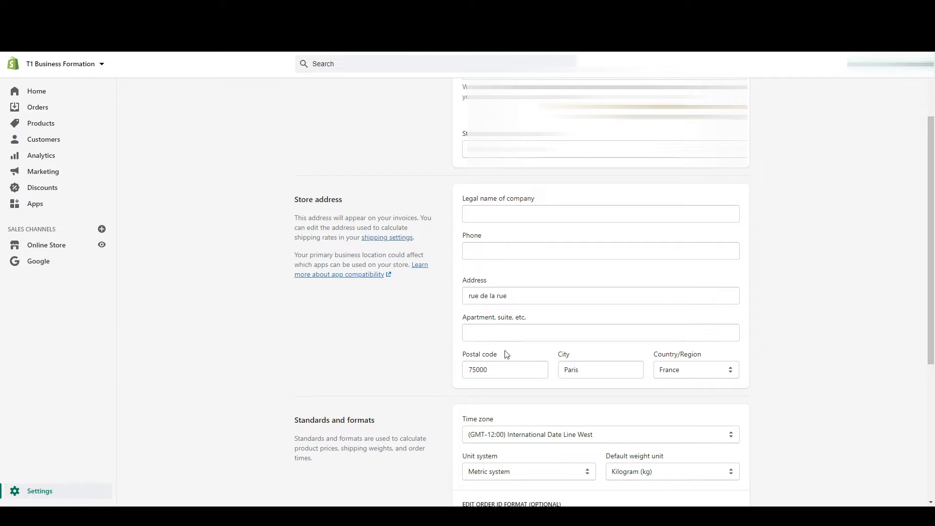
pyautogui.scroll(-3, 569, 421)
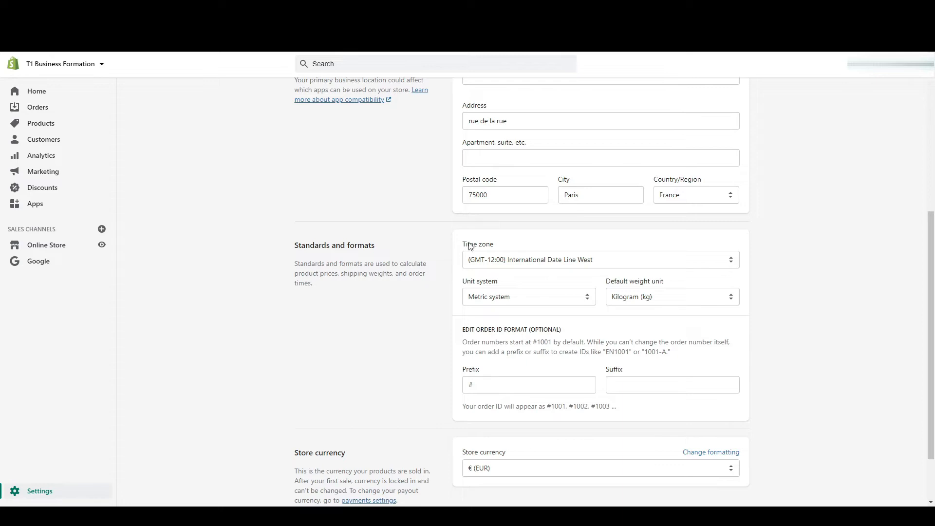
# - Set the store's time zone to (GMT+01:00) Paris and clear the order ID prefix
pyautogui.click(528, 256)
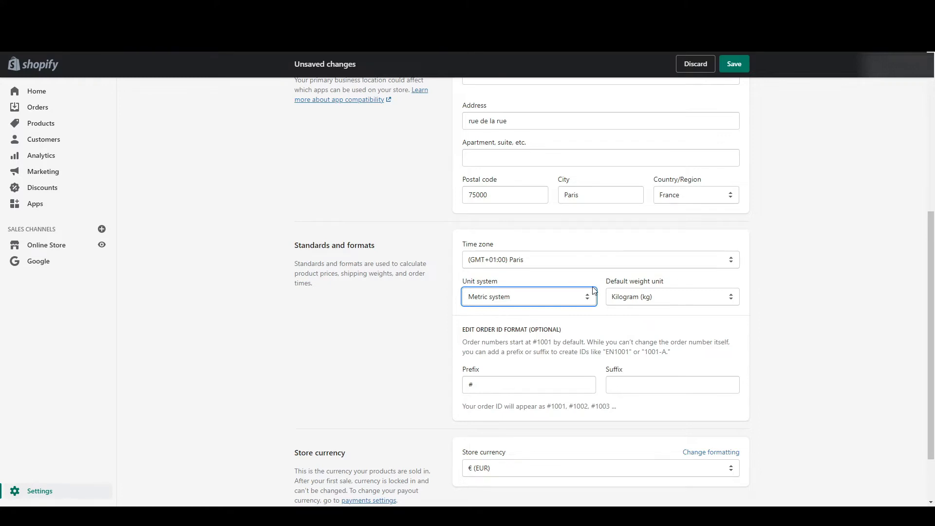
pyautogui.click(632, 297)
pyautogui.click(559, 319)
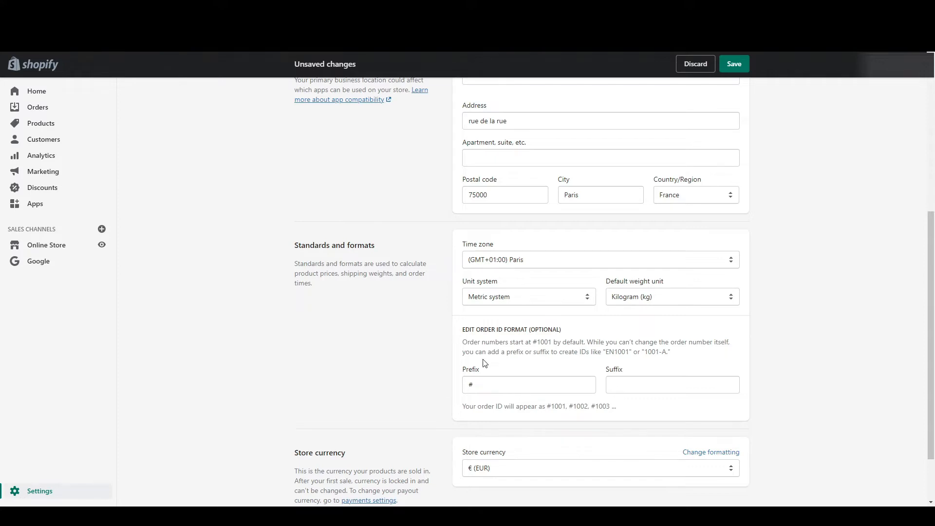
pyautogui.moveTo(490, 384); pyautogui.dragTo(405, 385)
pyautogui.press('BackSpace')
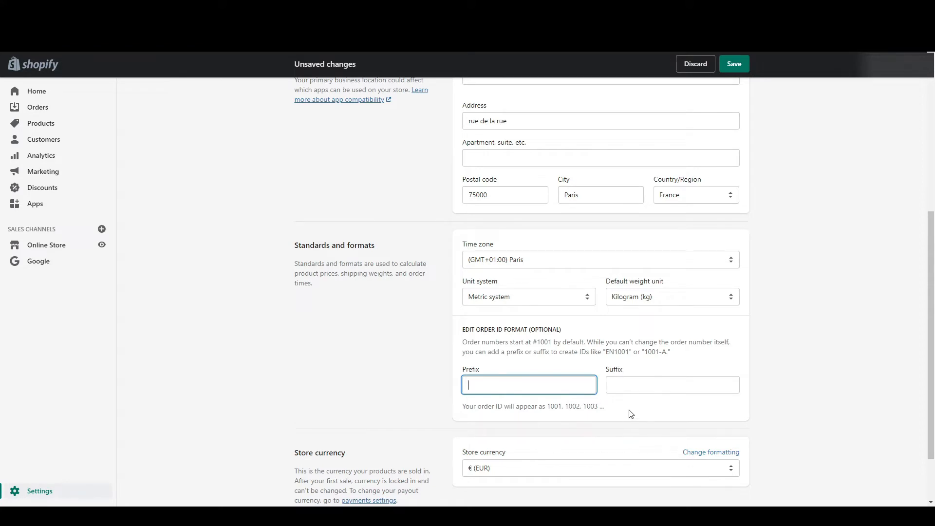
# - Try -NOMDEBOUTIQUE as the order ID suffix and clear it again
pyautogui.click(641, 385)
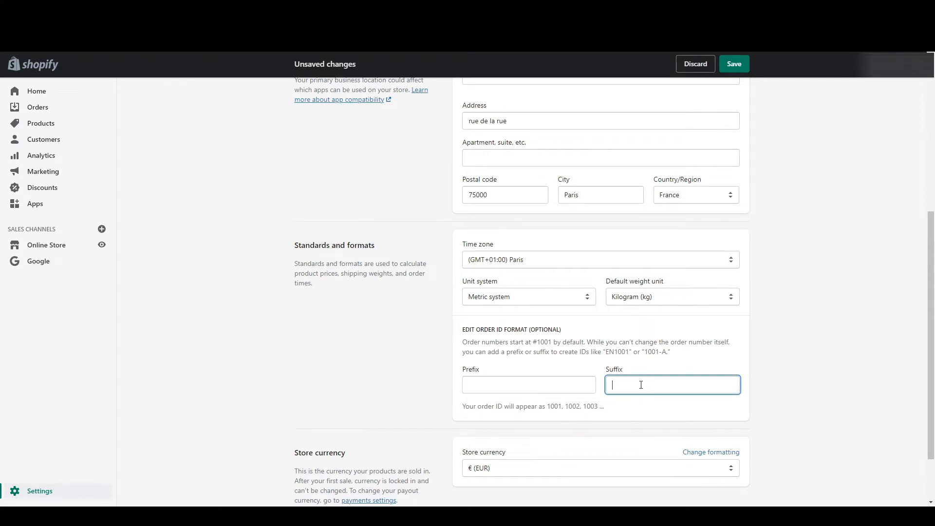
pyautogui.write('-NOMDEBOUTIQUE')
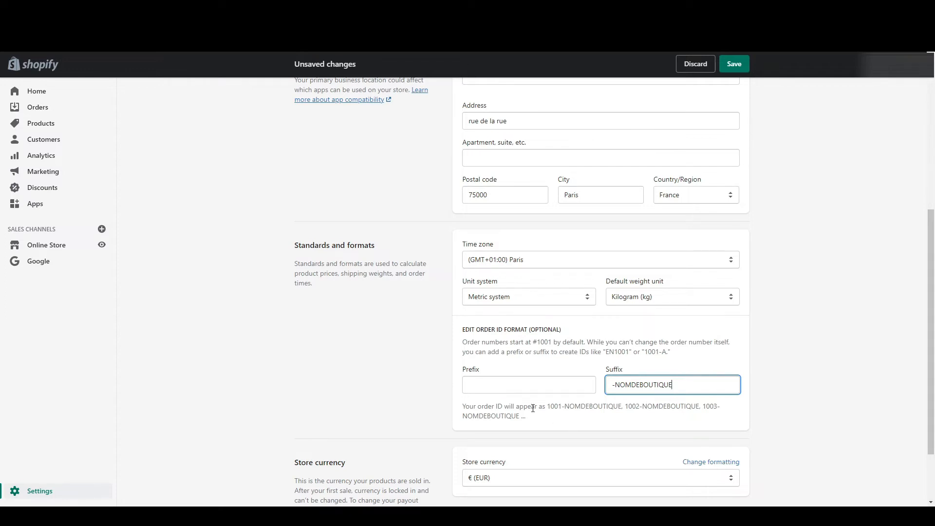
pyautogui.hotkey('ctrl', 'a')
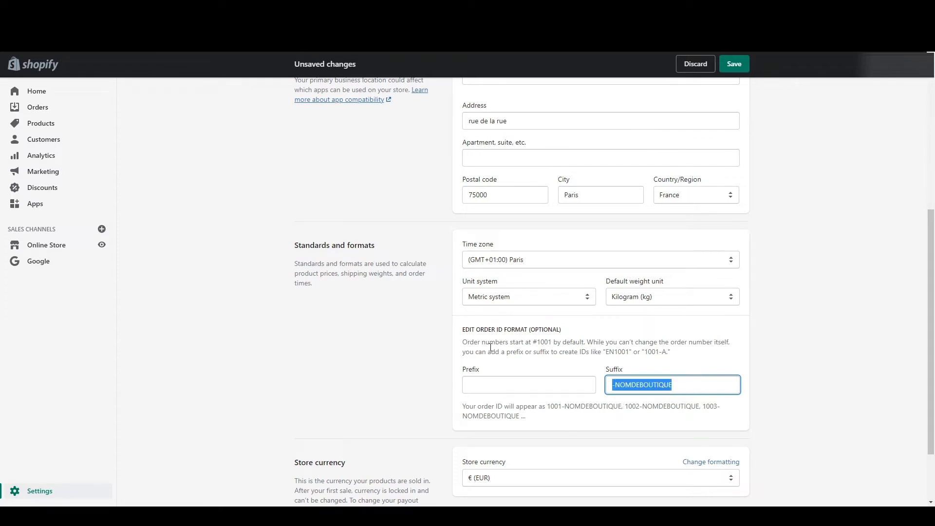
pyautogui.press('BackSpace')
# - Check the store currency selection and save the general settings
pyautogui.scroll(-2, 503, 421)
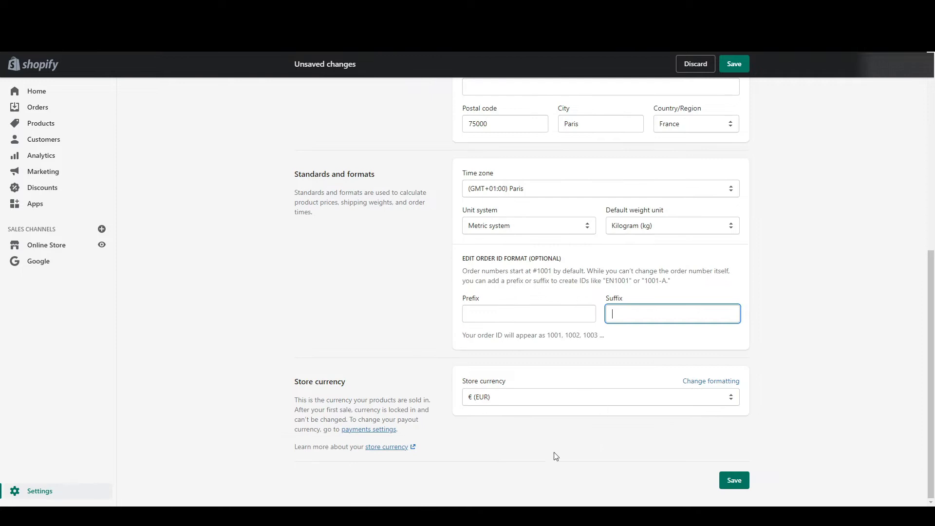
pyautogui.click(558, 404)
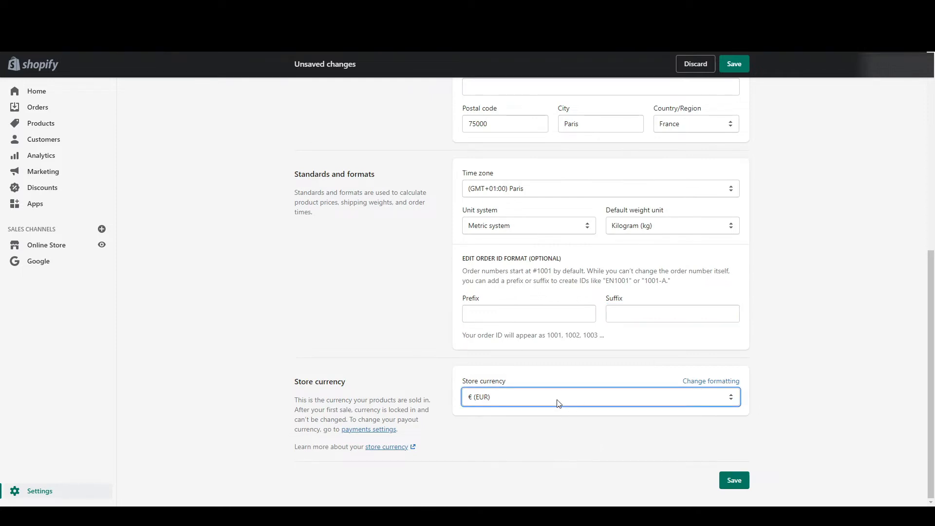
pyautogui.click(734, 481)
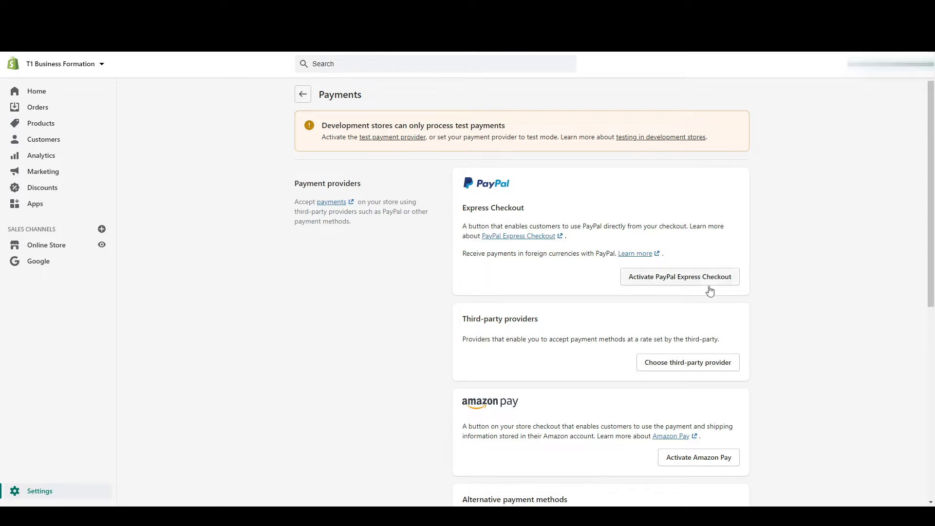
# - View the recommended third-party payment provider and return to the Payments settings
pyautogui.scroll(-1, 685, 265)
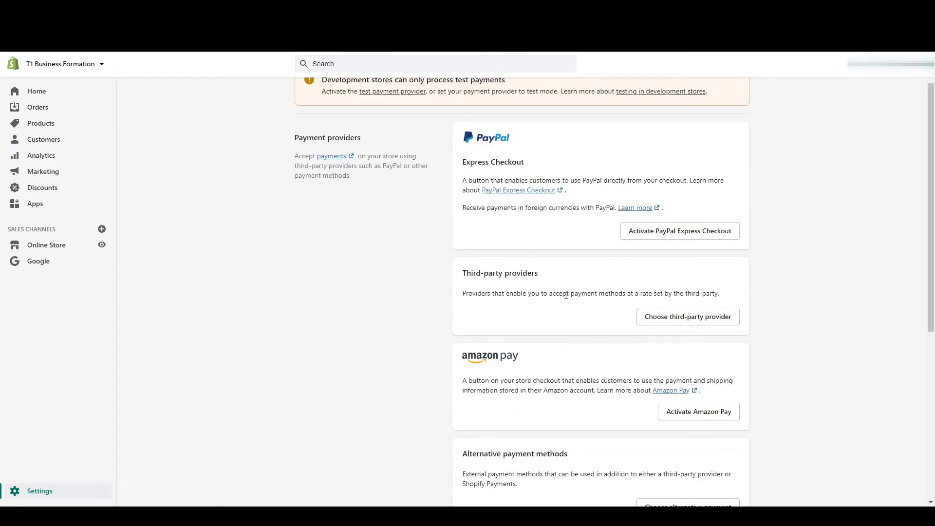
pyautogui.click(689, 317)
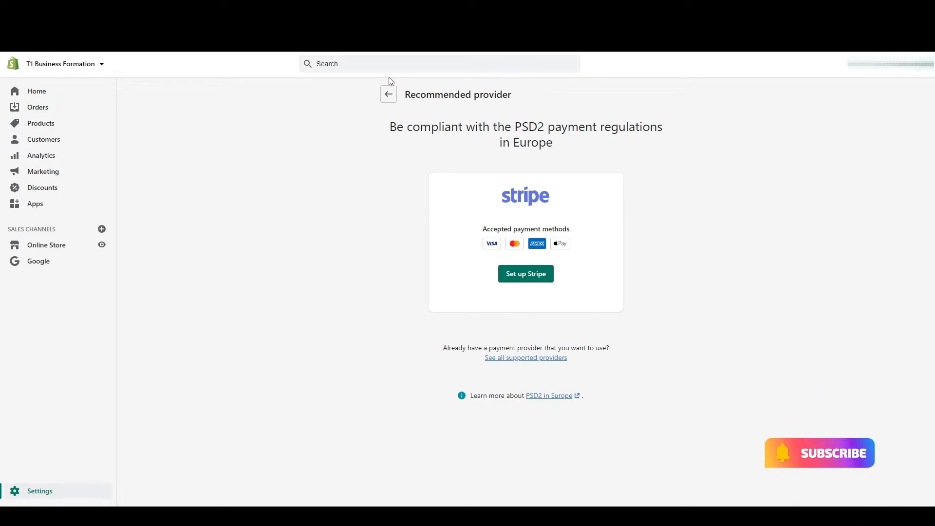
pyautogui.click(388, 94)
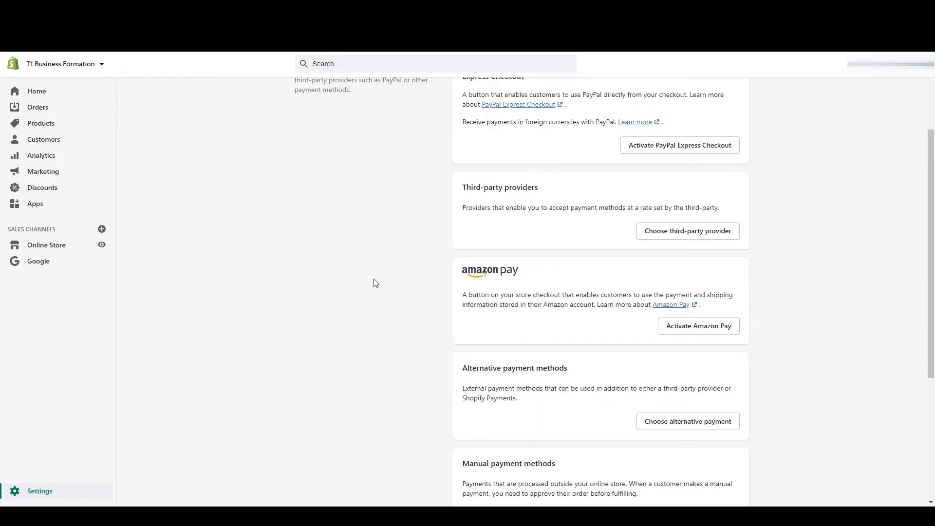
# - Review the remaining payment options and the list of available manual payment methods
pyautogui.scroll(-3, 380, 270)
pyautogui.scroll(-2, 380, 270)
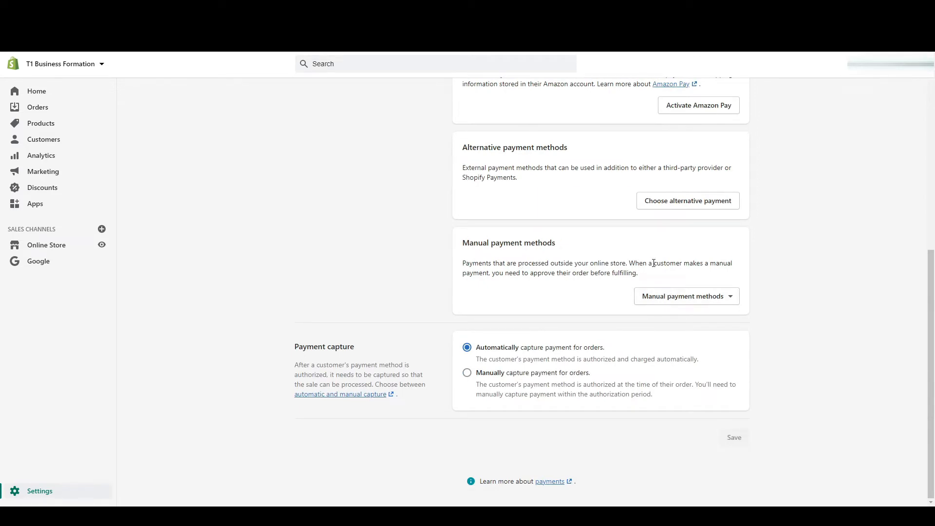
pyautogui.click(724, 298)
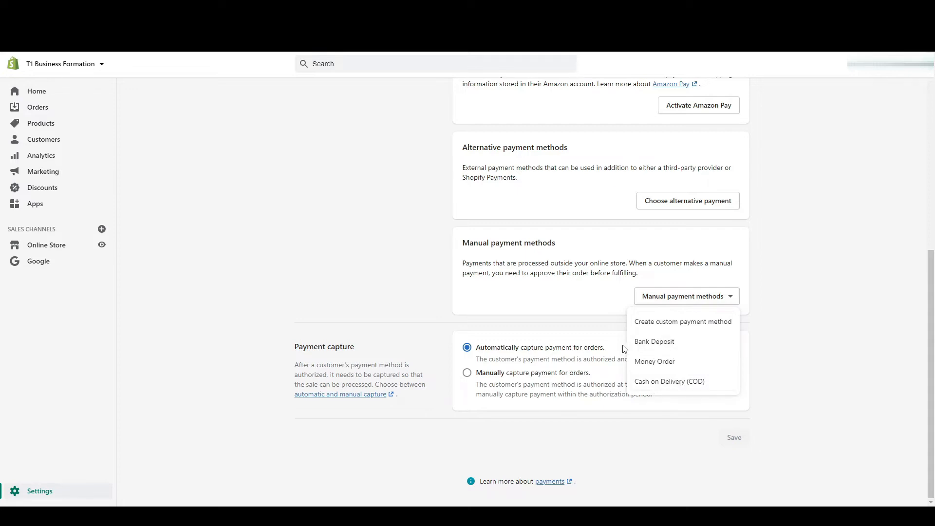
pyautogui.click(579, 315)
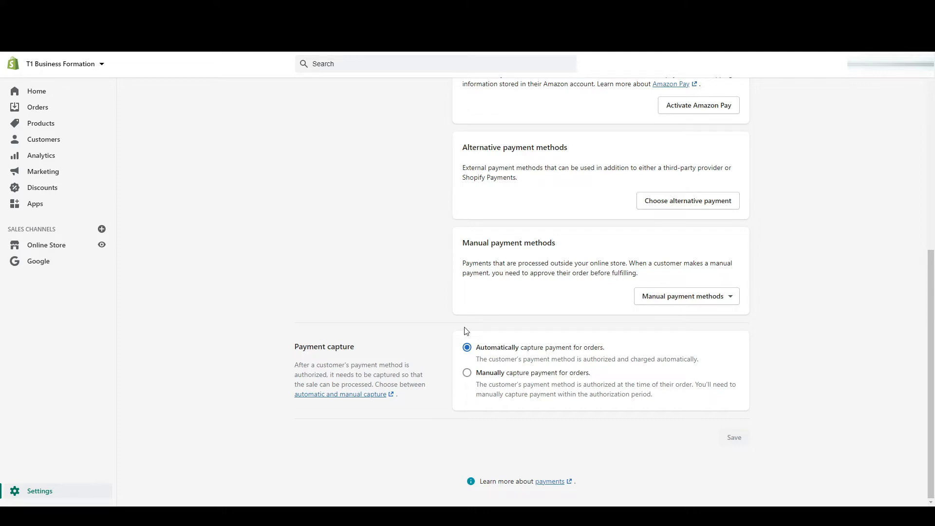
# - Compare manual and automatic payment capture for orders by switching between the two options
pyautogui.click(469, 373)
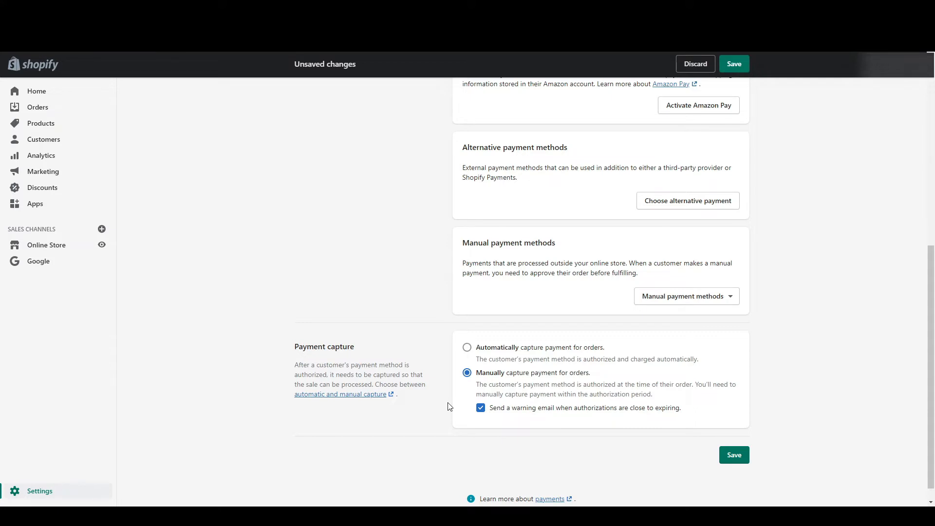
pyautogui.click(510, 346)
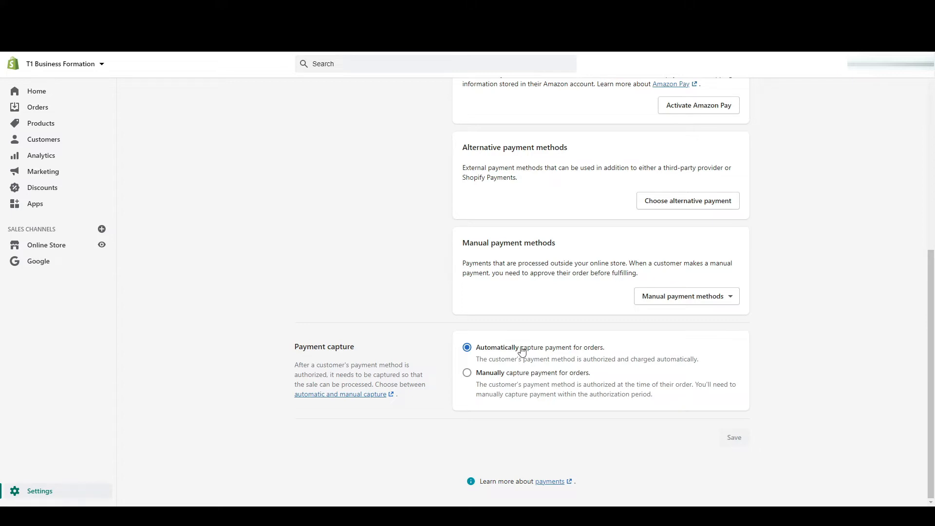
pyautogui.click(492, 382)
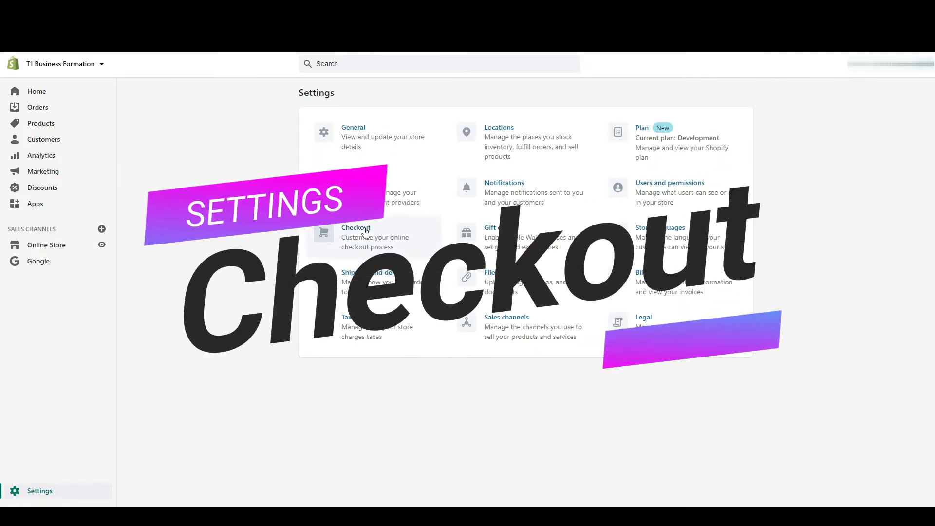
# - Open the Checkout settings and make customer accounts optional
pyautogui.click(366, 231)
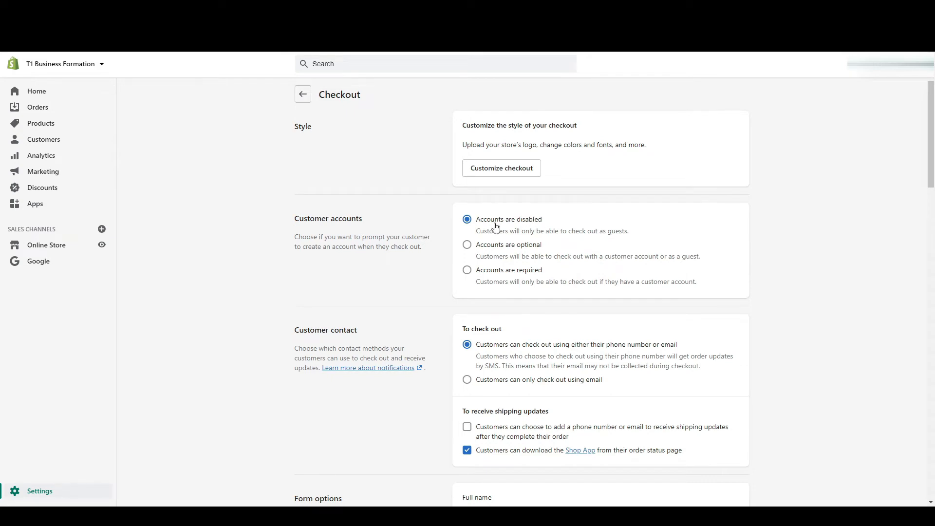
pyautogui.click(511, 246)
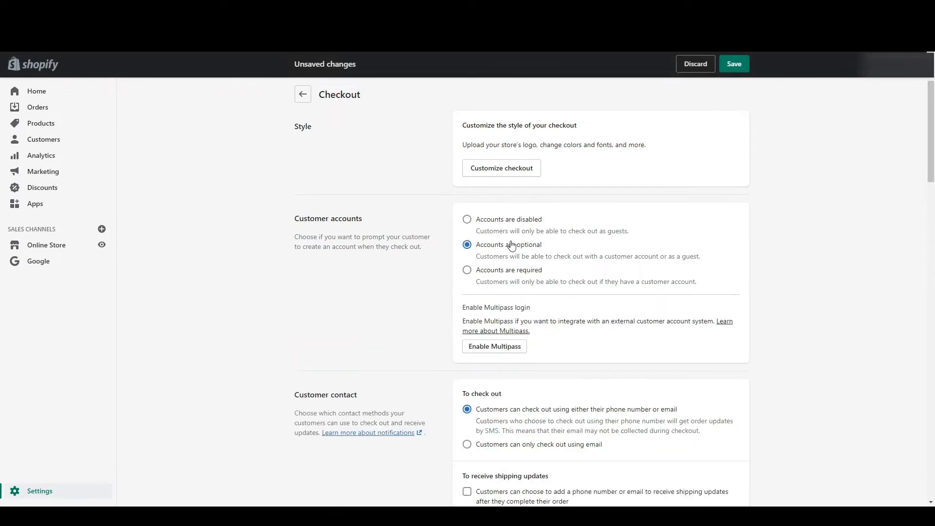
pyautogui.click(488, 276)
pyautogui.scroll(-1, 572, 294)
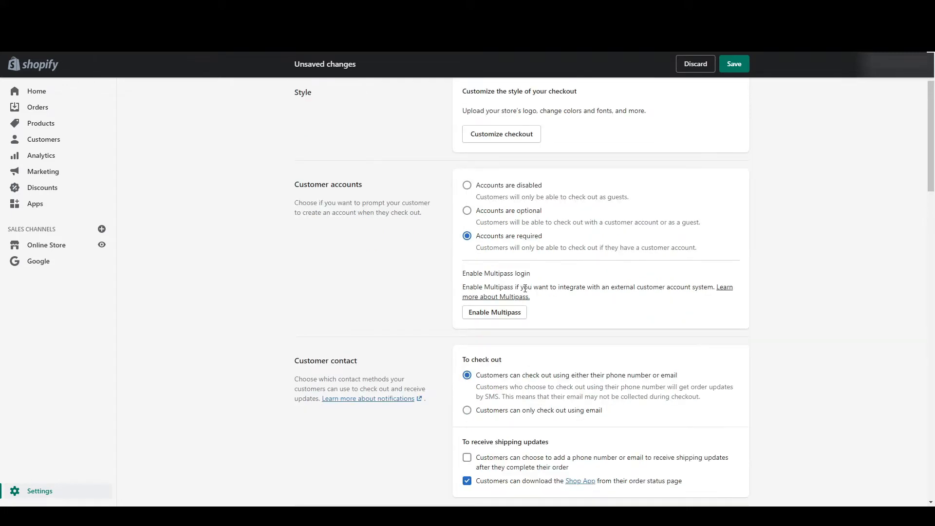
pyautogui.click(467, 210)
# - Allow checkout using email only and let customers add a phone number or email for shipping updates
pyautogui.scroll(-2, 589, 274)
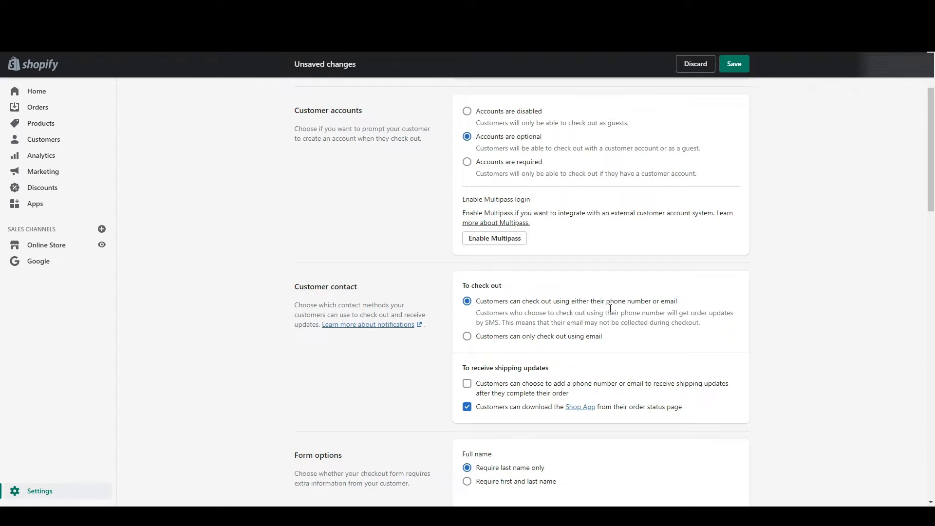
pyautogui.click(466, 337)
pyautogui.scroll(-1, 615, 340)
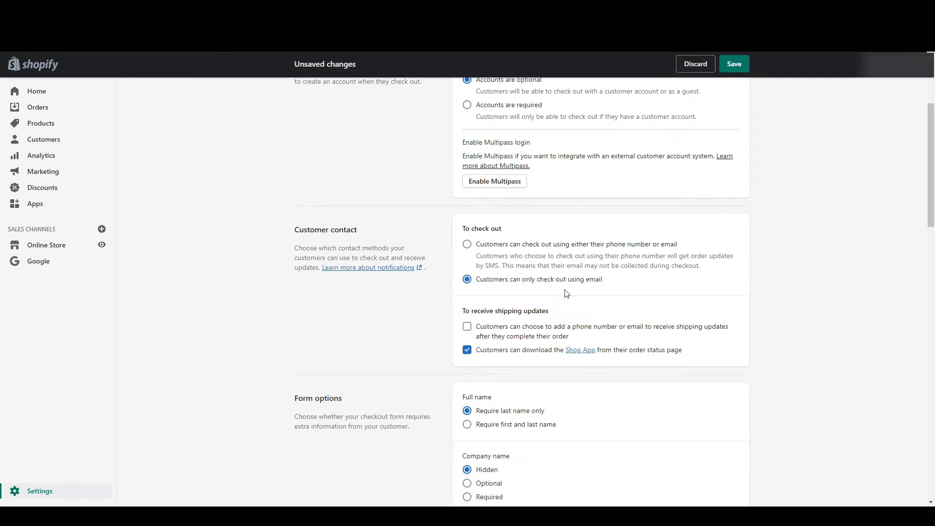
pyautogui.click(466, 332)
pyautogui.click(465, 354)
pyautogui.click(465, 355)
# - In the checkout form options, require first and last name and make company name and shipping address phone number optional
pyautogui.scroll(-5, 340, 292)
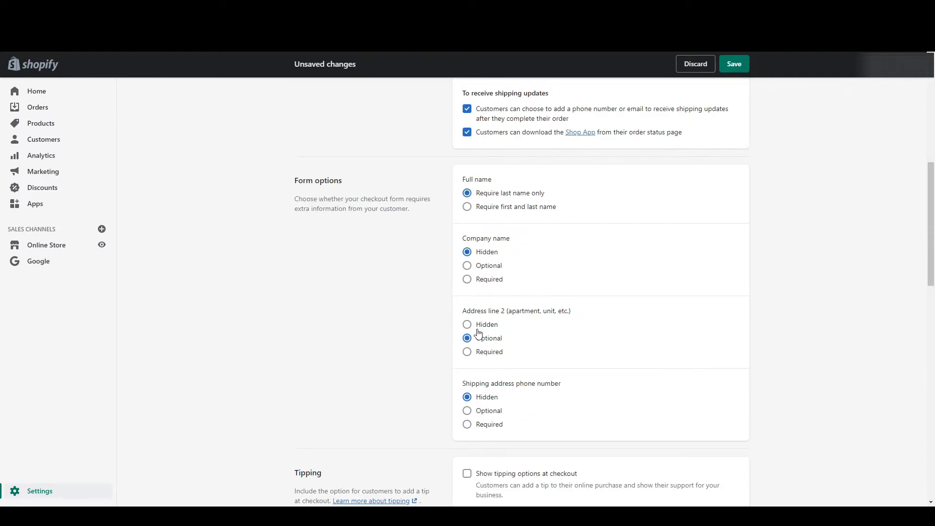
pyautogui.click(467, 209)
pyautogui.click(467, 265)
pyautogui.click(487, 412)
# - Enable showing tipping options at checkout
pyautogui.scroll(-3, 284, 351)
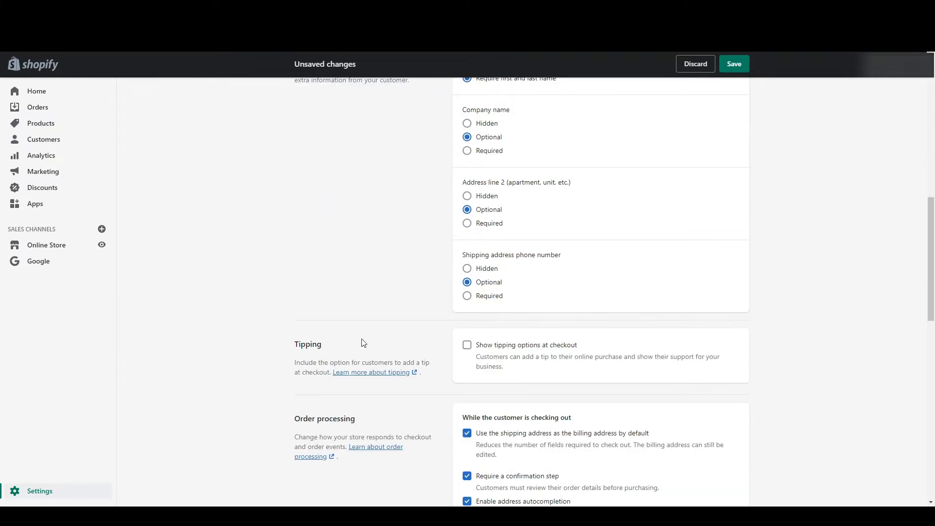
pyautogui.click(466, 345)
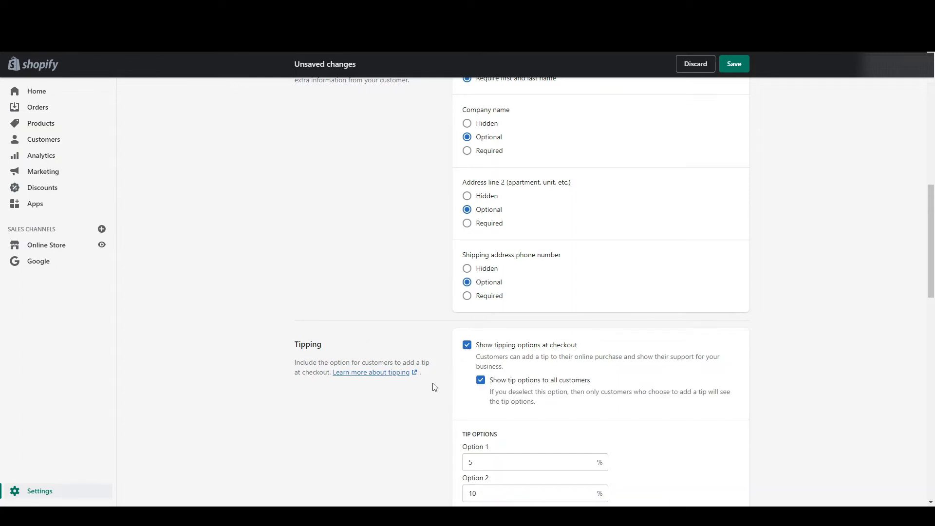
pyautogui.scroll(-2, 433, 386)
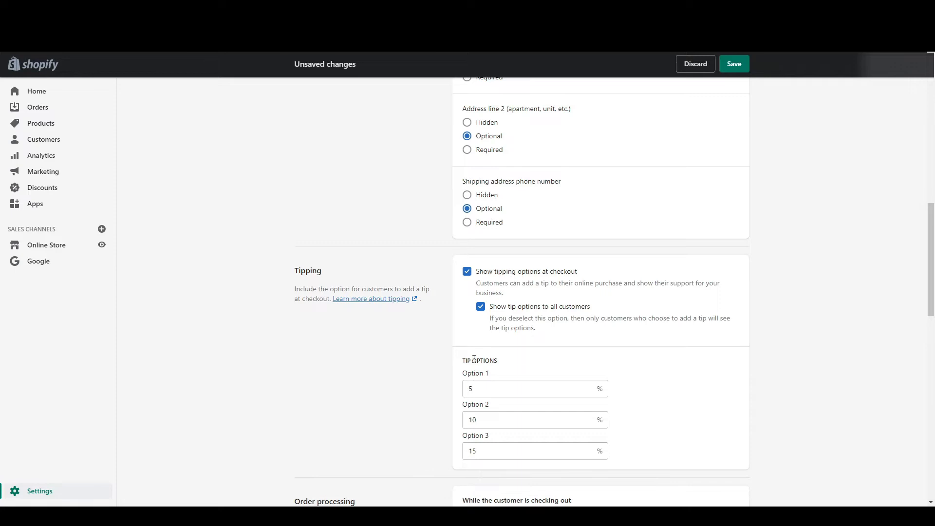
# - Set tip options 1, 2 and 3 to 10%, 20% and 50% and save the checkout settings
pyautogui.doubleClick(489, 455)
pyautogui.write('50')
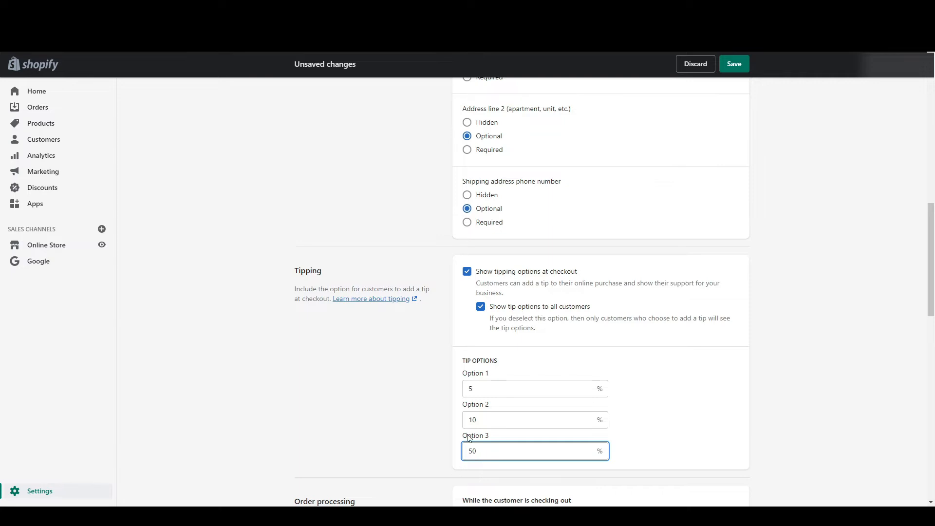
pyautogui.doubleClick(494, 420)
pyautogui.write('20')
pyautogui.doubleClick(486, 392)
pyautogui.write('1')
pyautogui.click(402, 367)
pyautogui.click(735, 65)
# - Turn off the required confirmation step in the order processing options
pyautogui.scroll(-6, 740, 72)
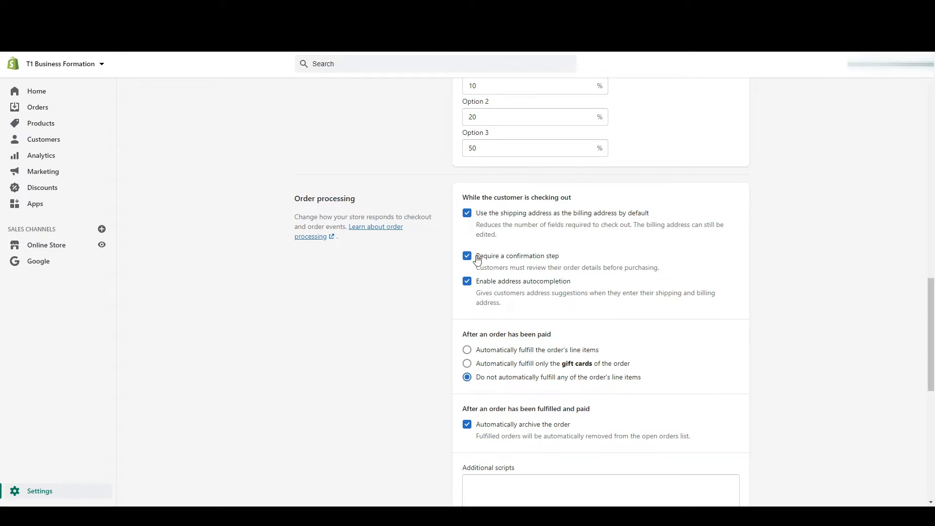
pyautogui.click(548, 259)
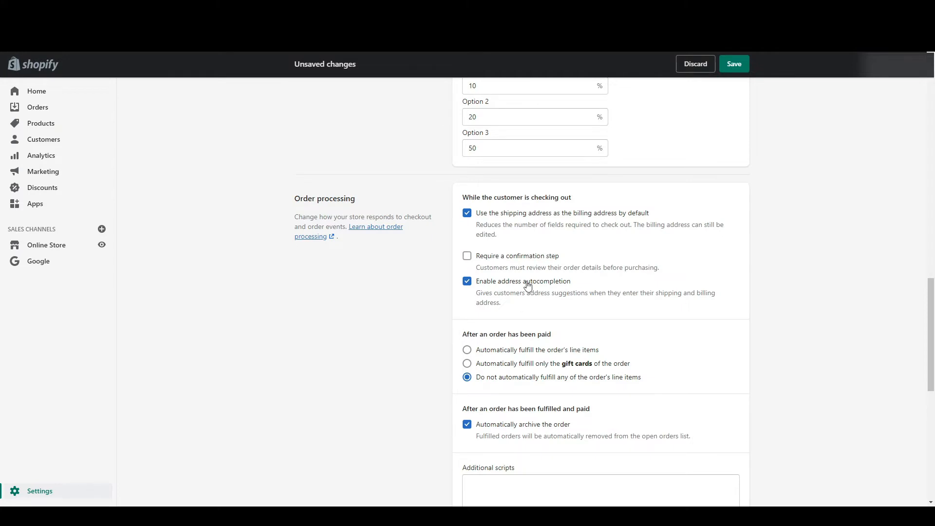
# - Turn off address autocompletion in the order processing options and set paid orders to not automatically fulfill any line items
pyautogui.click(483, 287)
pyautogui.scroll(-1, 608, 312)
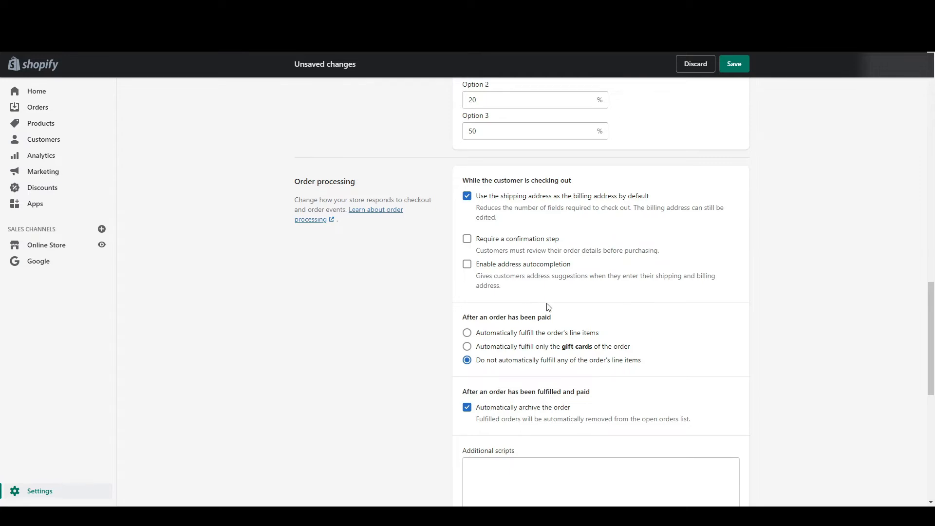
pyautogui.click(493, 335)
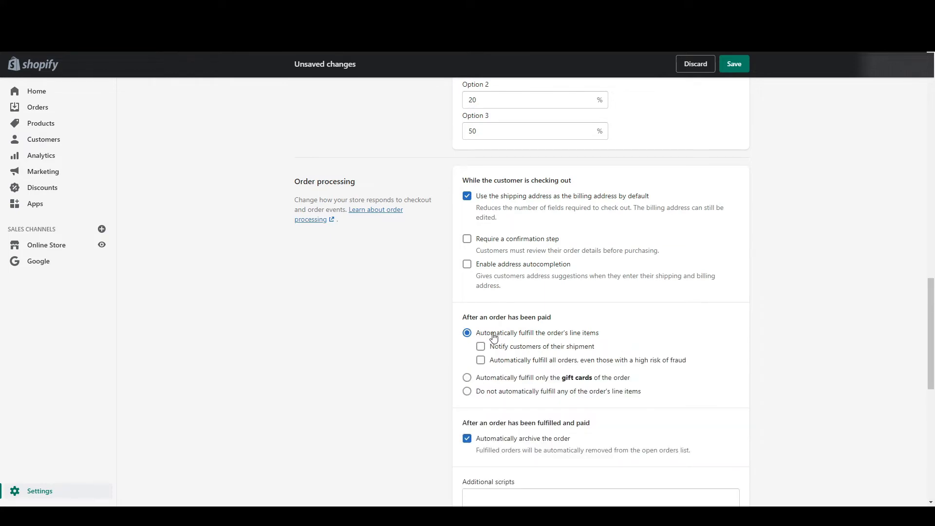
pyautogui.click(467, 391)
# - Preselect the email marketing sign-up option, send abandoned checkout emails to anyone who abandons checkout after 24 hours, and save
pyautogui.scroll(-5, 438, 365)
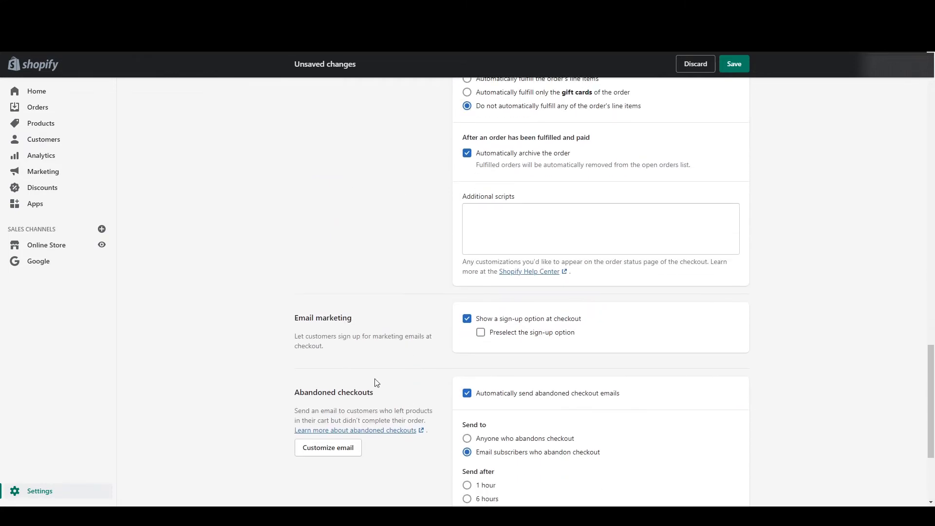
pyautogui.click(493, 336)
pyautogui.scroll(-3, 442, 358)
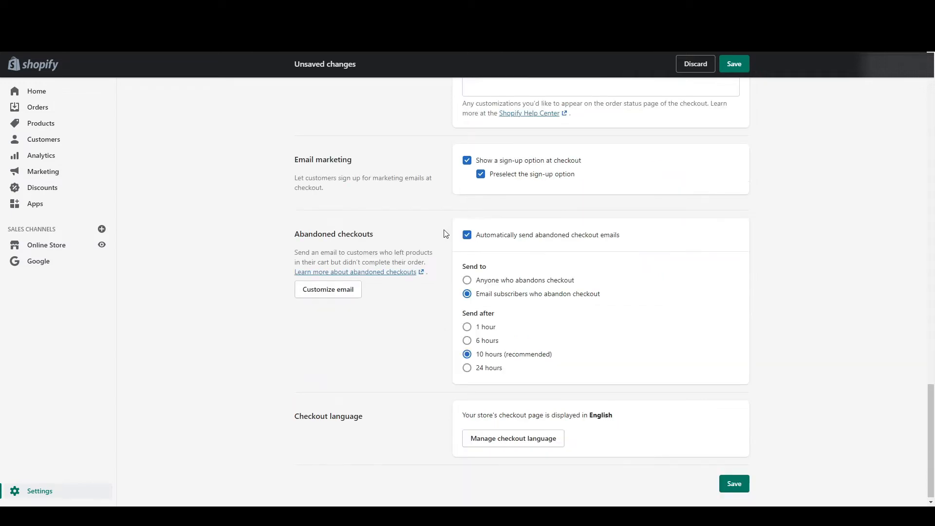
pyautogui.click(467, 281)
pyautogui.click(487, 373)
pyautogui.click(734, 484)
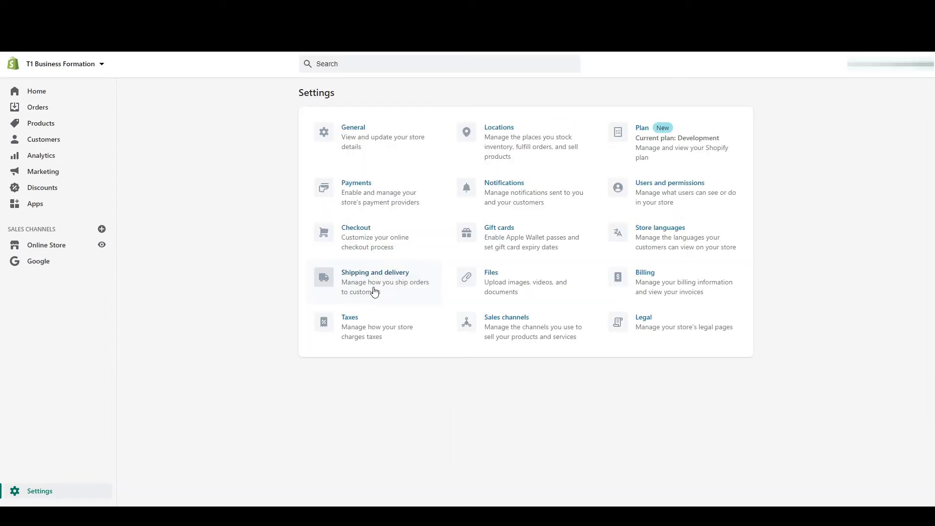
# - In the Shipping and delivery settings, delete the Standard rate of the France zone from the general shipping rates
pyautogui.click(374, 292)
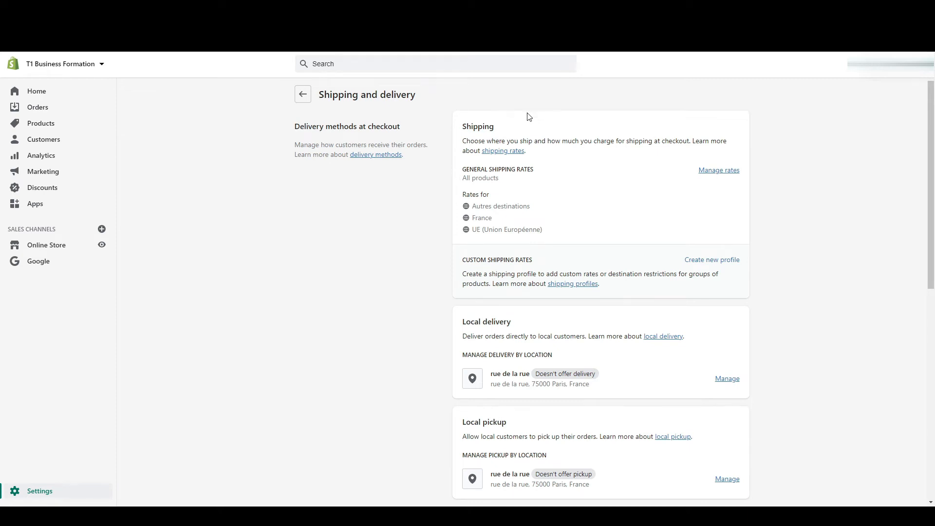
pyautogui.click(712, 171)
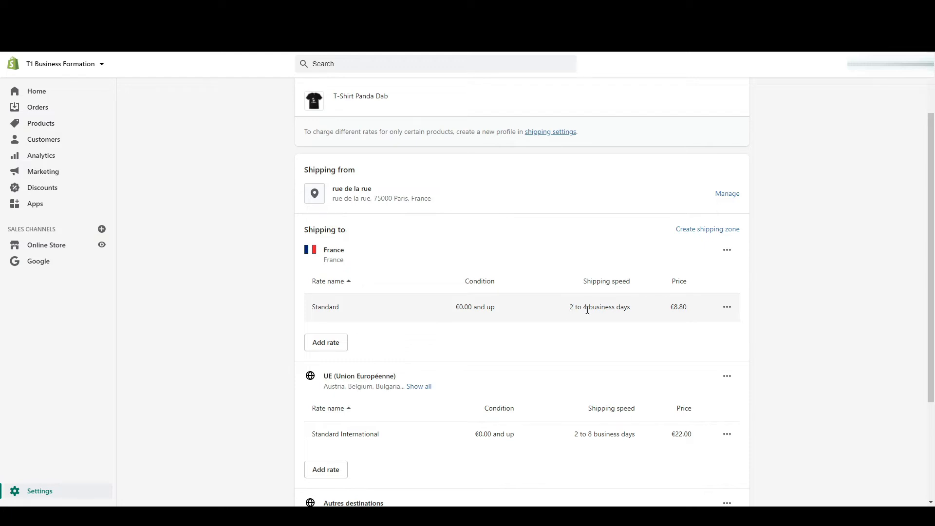
pyautogui.click(728, 308)
pyautogui.click(706, 351)
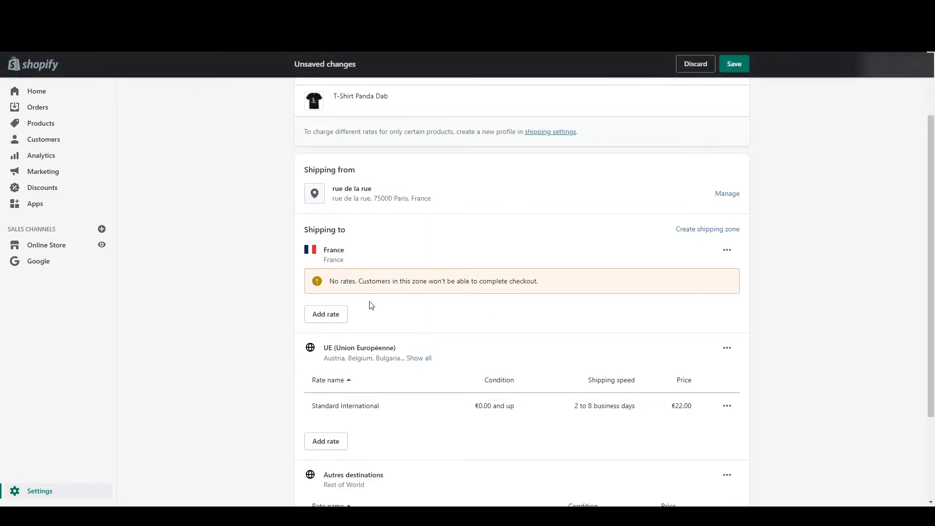
# - Add a free custom flat rate named Livraison Gratuite to the France shipping zone
pyautogui.click(325, 315)
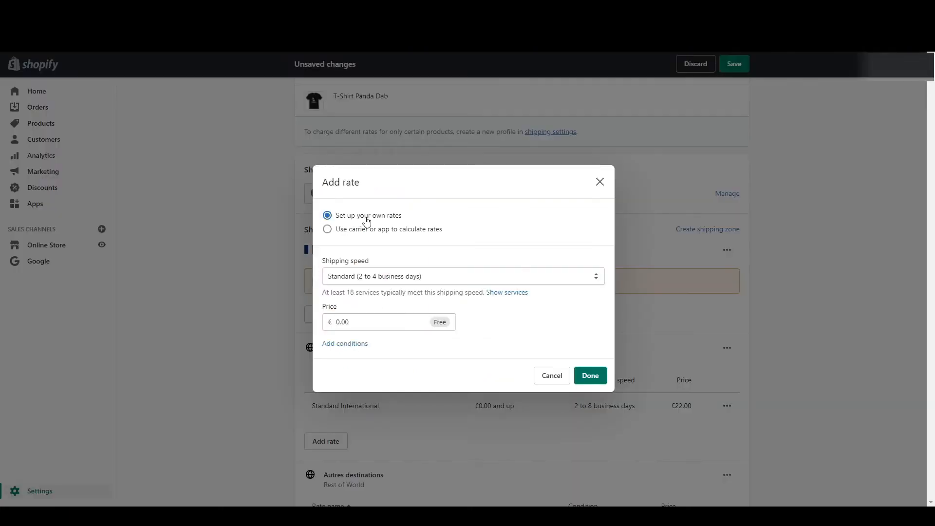
pyautogui.click(399, 276)
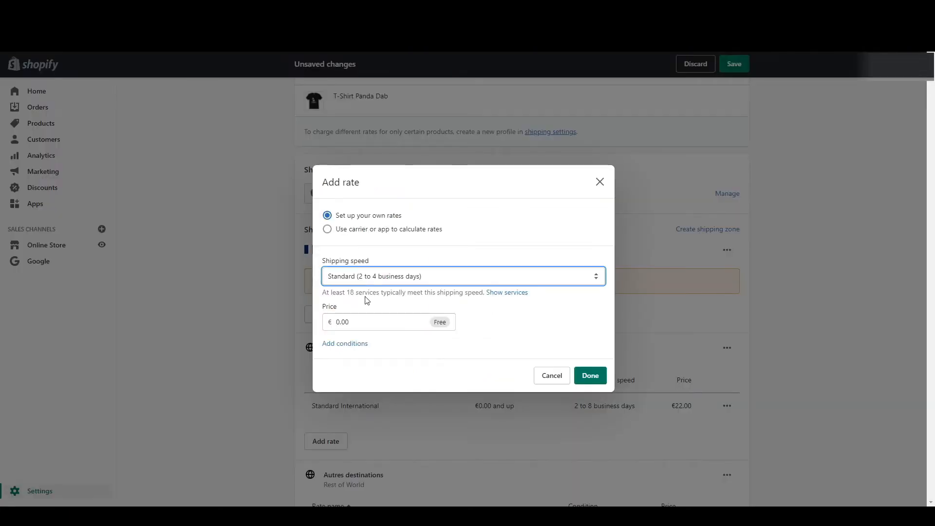
pyautogui.click(369, 312)
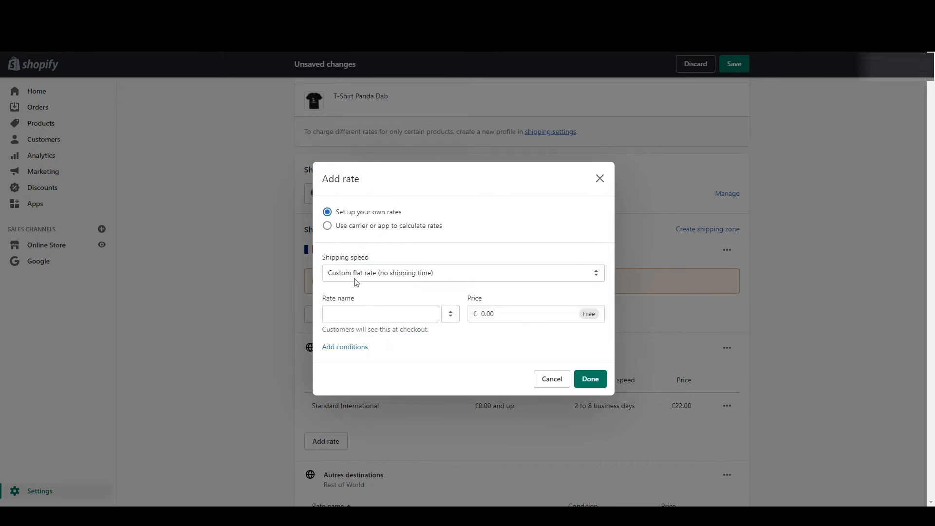
pyautogui.click(360, 318)
pyautogui.write('Livraison Gratuite')
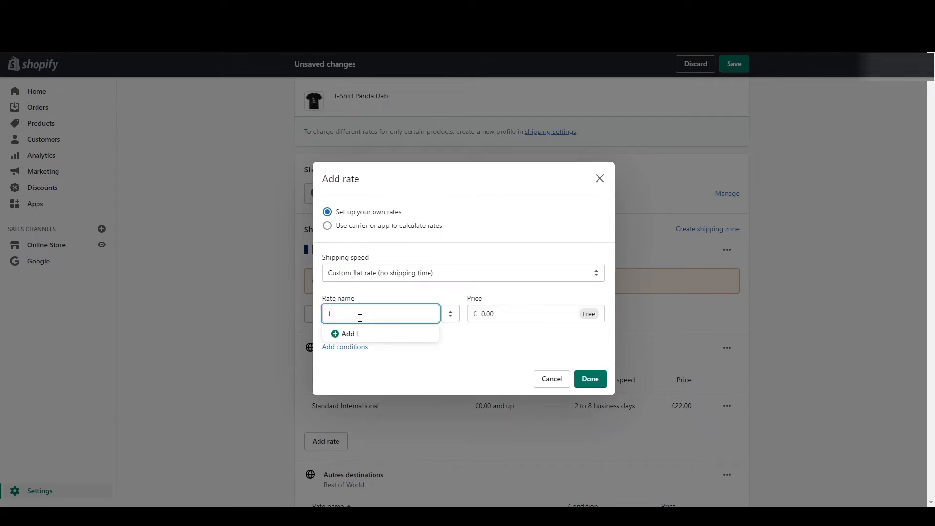
pyautogui.click(590, 379)
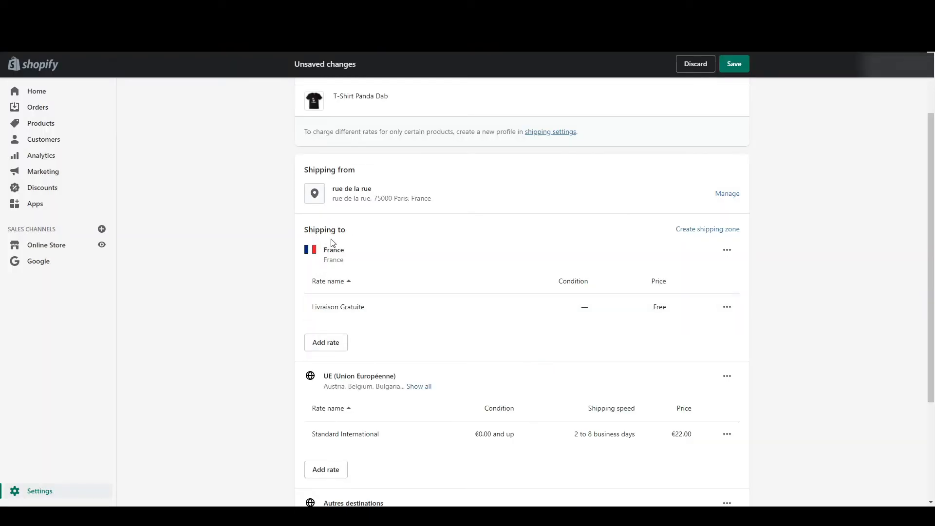
# - Set up a second custom flat rate for the France zone, named Standard and priced at €9.99
pyautogui.click(324, 341)
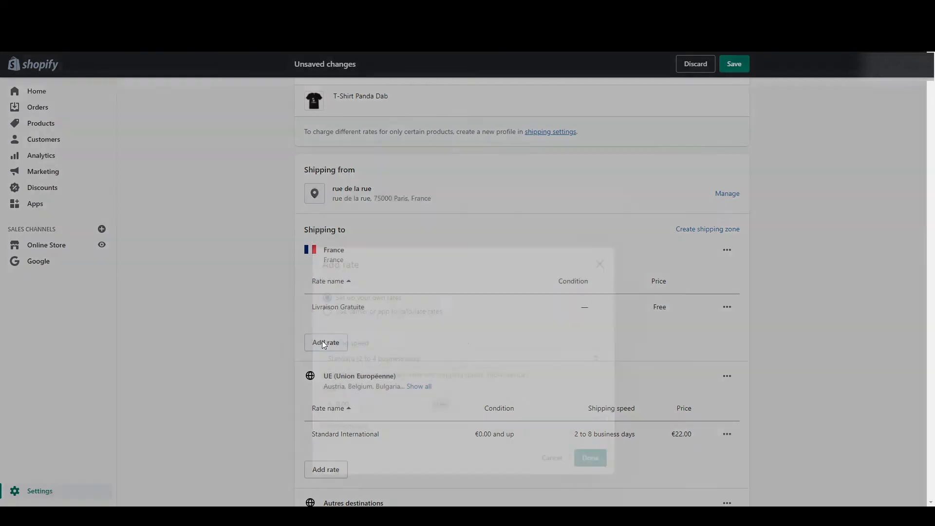
pyautogui.click(368, 277)
pyautogui.click(369, 312)
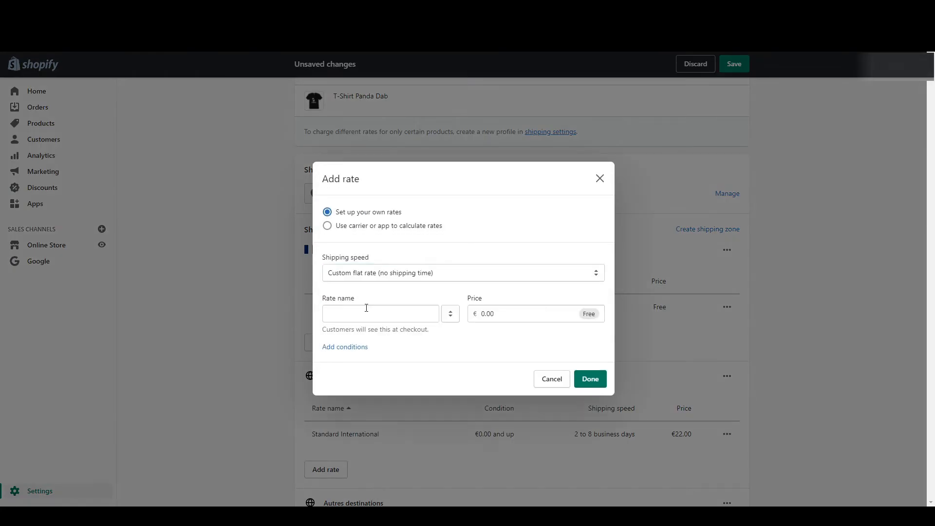
pyautogui.click(362, 315)
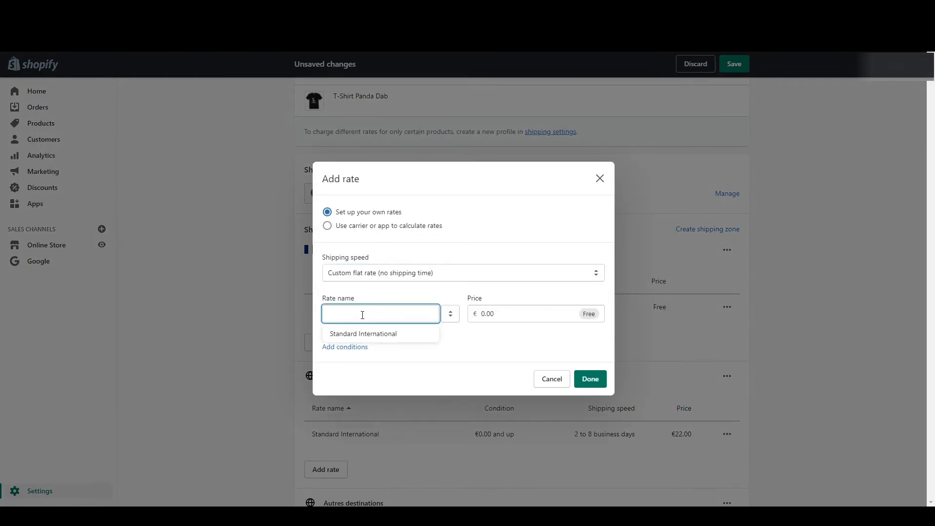
pyautogui.write('Standard')
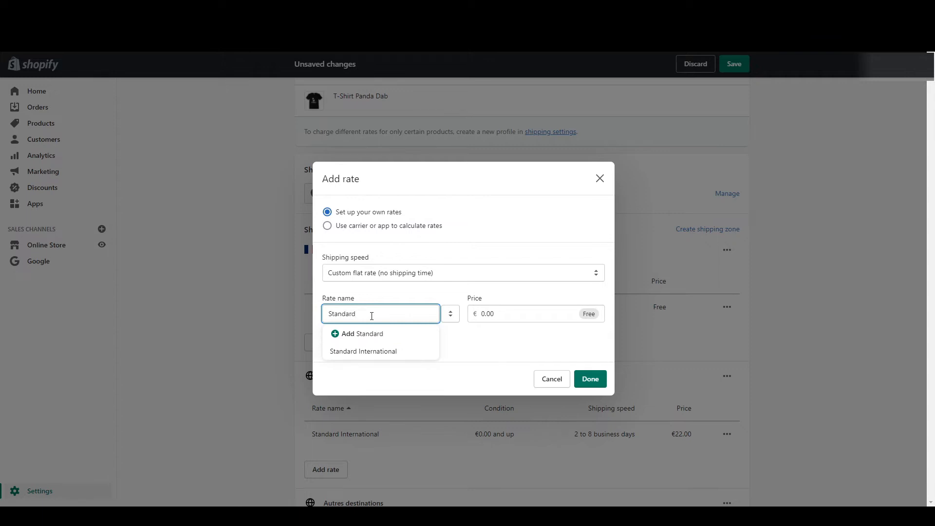
pyautogui.click(494, 316)
pyautogui.write('9.99')
pyautogui.click(443, 336)
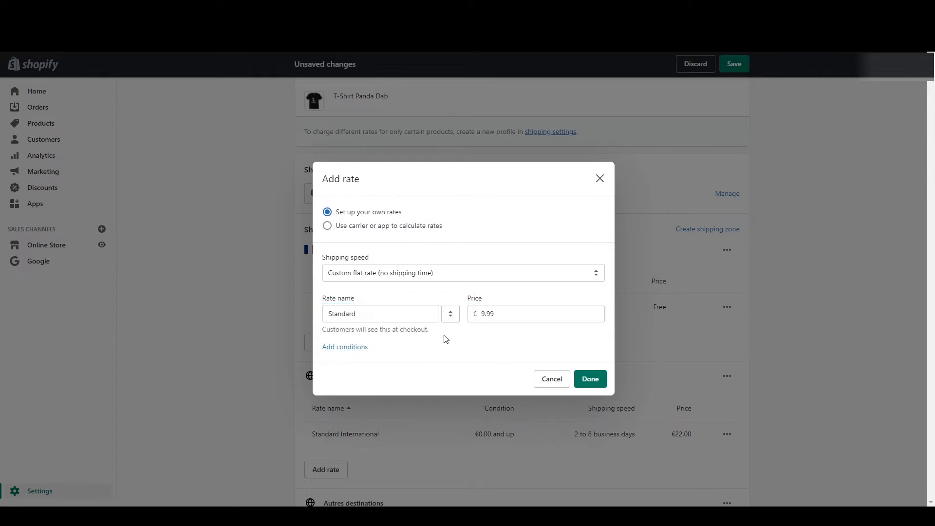
# - Add an item weight condition with a 5 kg minimum to the Standard rate and finish adding it
pyautogui.click(355, 347)
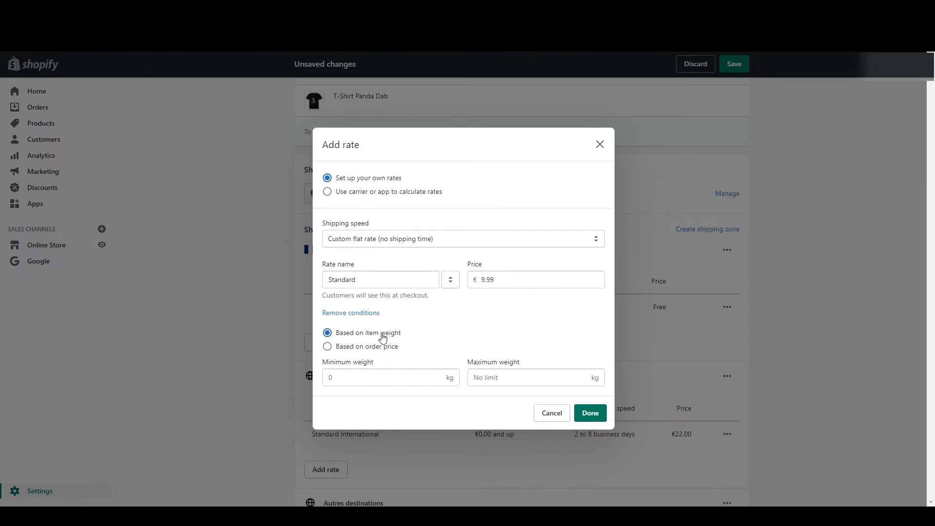
pyautogui.click(390, 382)
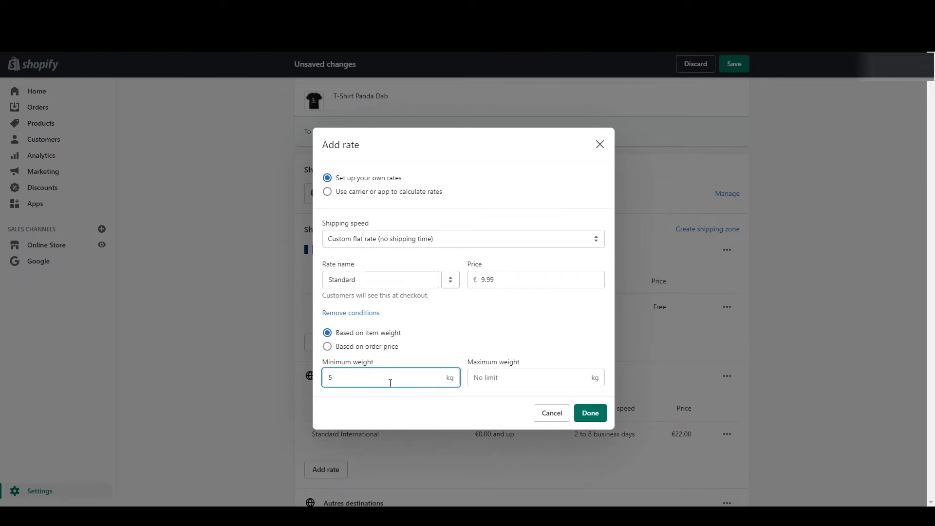
pyautogui.write('5')
pyautogui.click(600, 416)
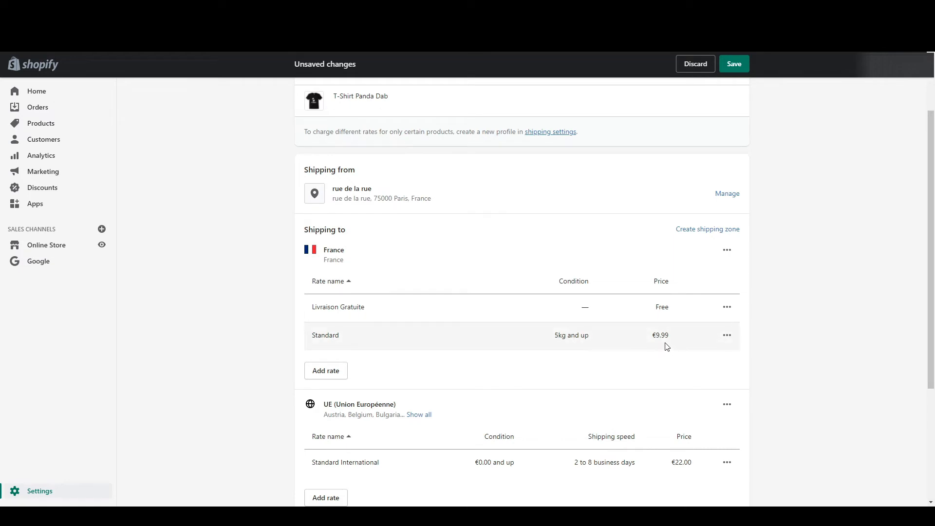
# - Delete the UE (Union Européenne) shipping zone
pyautogui.scroll(-3, 672, 343)
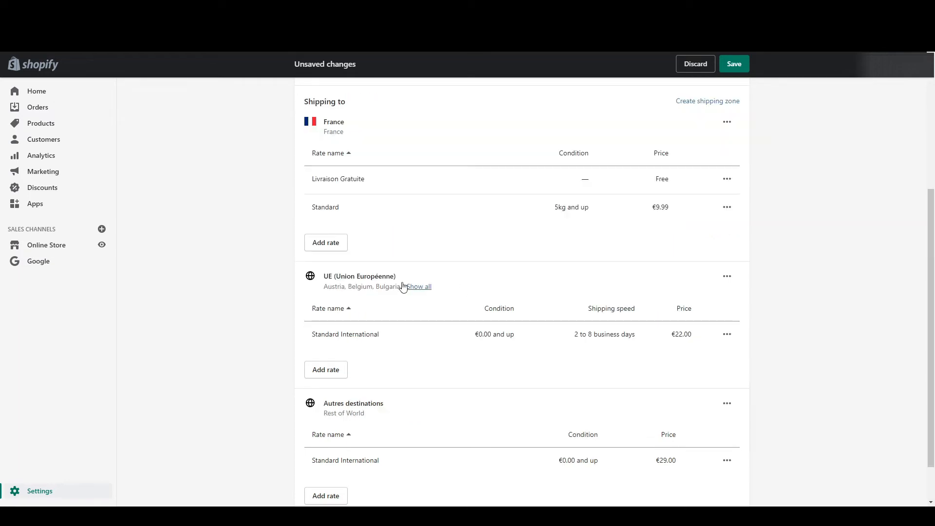
pyautogui.click(727, 276)
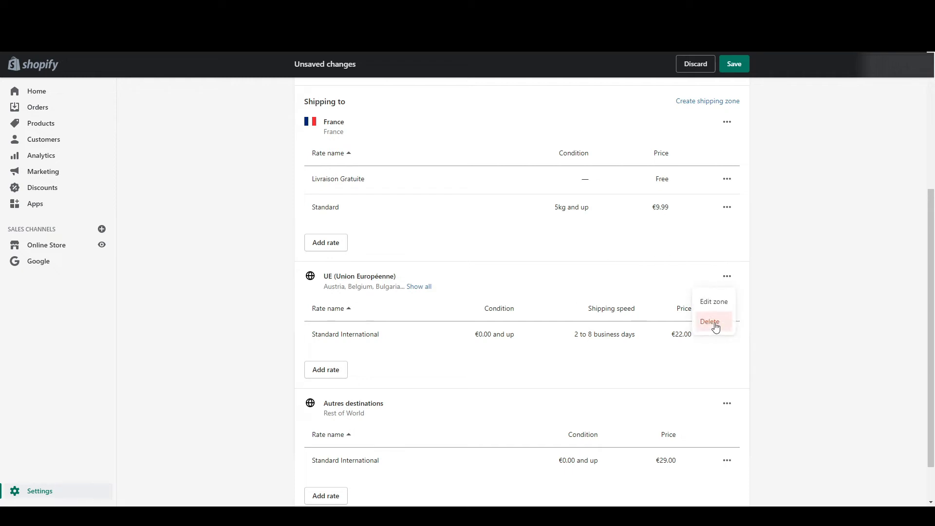
pyautogui.click(715, 327)
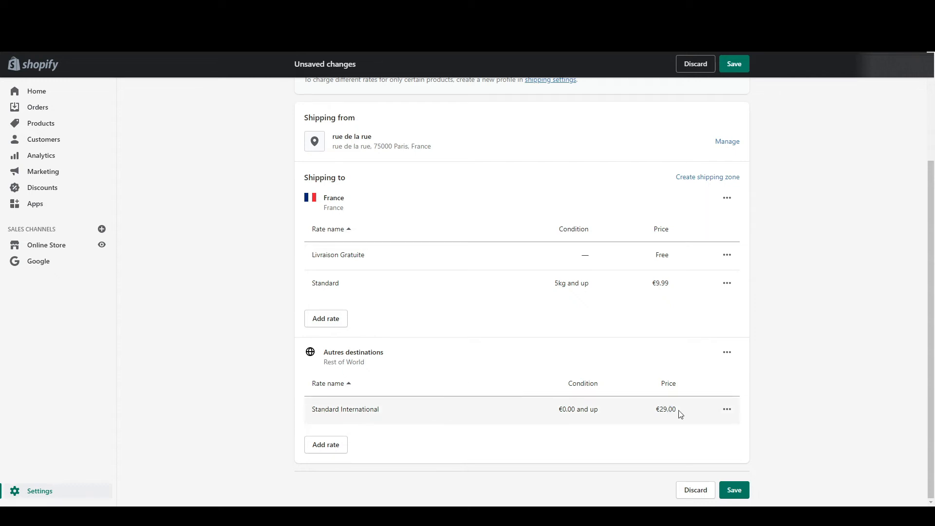
# - Add a rate named Livraison Express (DHL) at €19.99 to the Autres destinations zone and save the shipping profile
pyautogui.click(330, 452)
pyautogui.click(371, 295)
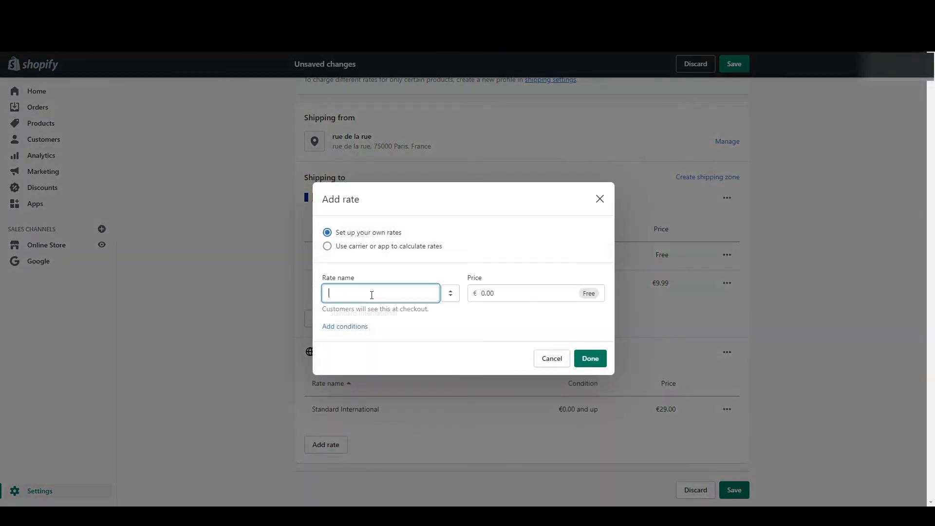
pyautogui.write('Livraison Express (DHL)')
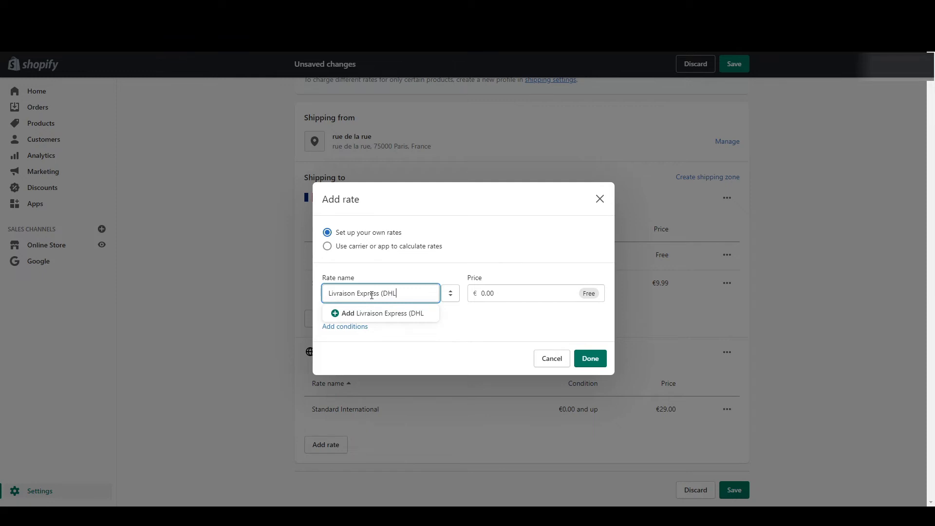
pyautogui.click(535, 290)
pyautogui.write('19.99')
pyautogui.press('Return')
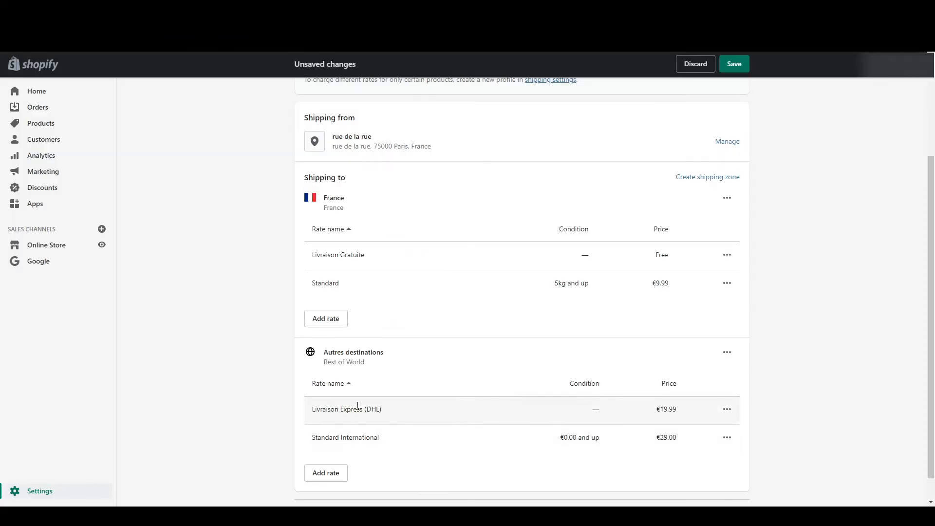
pyautogui.scroll(-1, 664, 408)
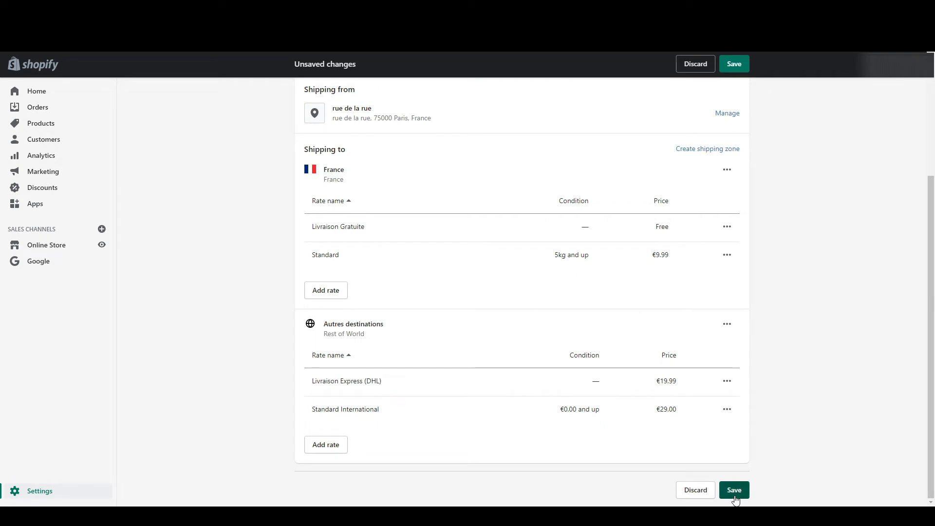
pyautogui.click(734, 490)
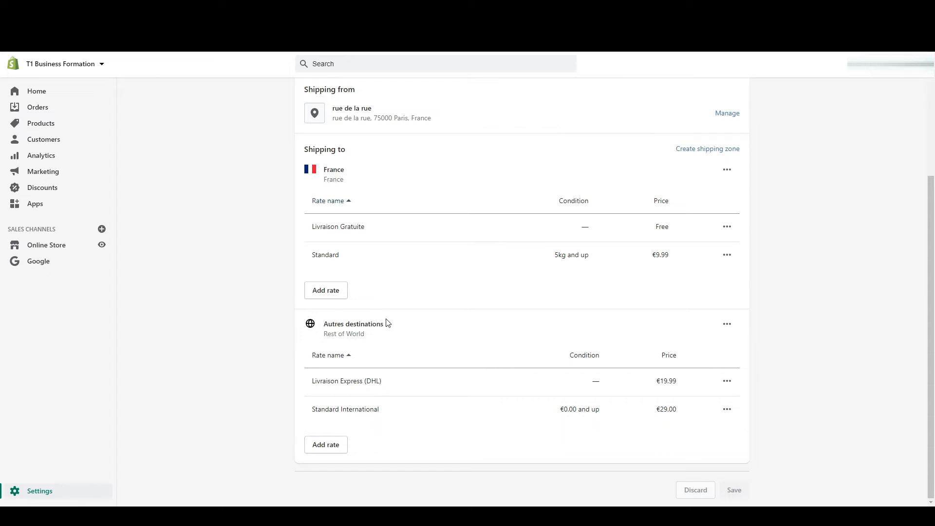
# - Review the packages, packing slips, carrier accounts and custom order fulfillment options in Shipping and delivery, including the custom fulfillment service form
pyautogui.click(727, 324)
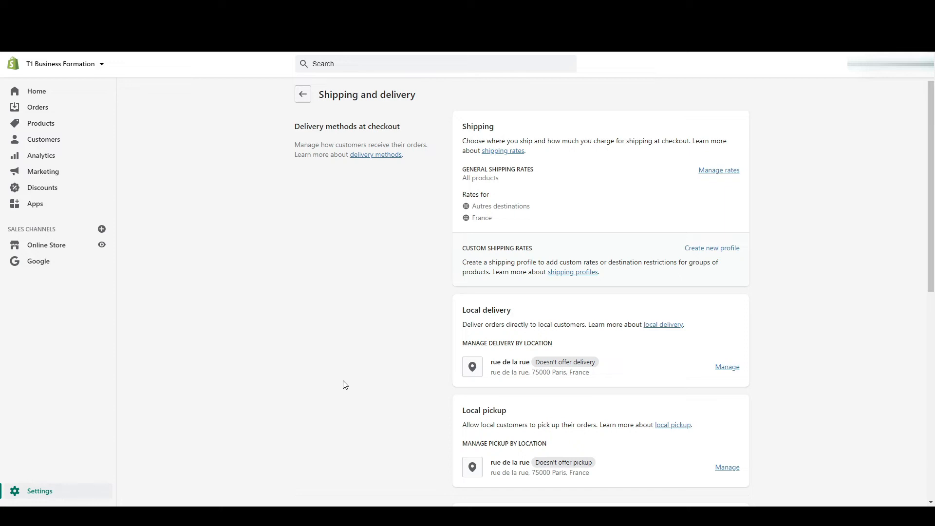
pyautogui.scroll(-7, 255, 378)
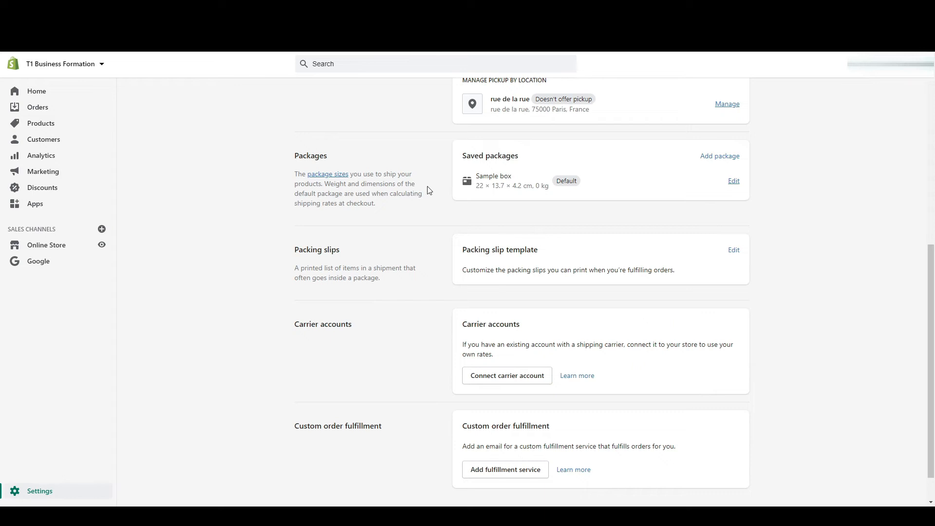
pyautogui.scroll(-1, 435, 340)
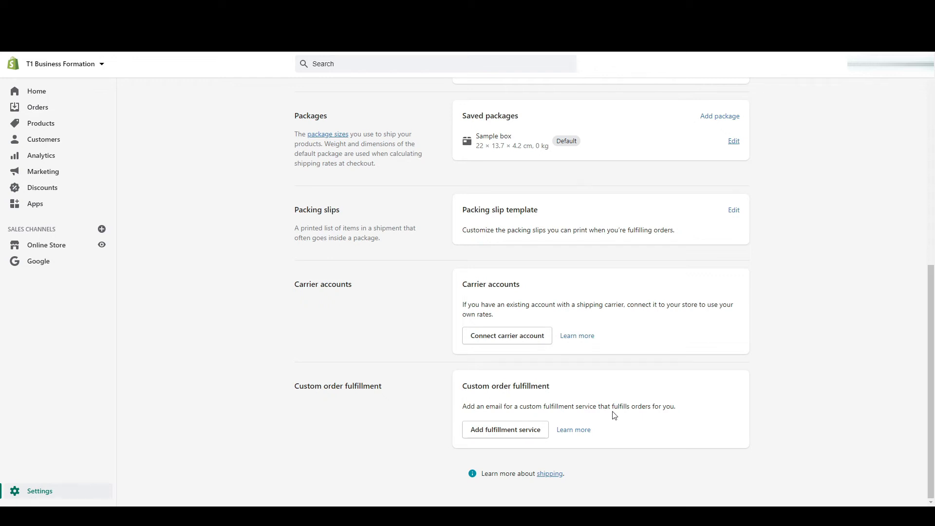
pyautogui.click(522, 430)
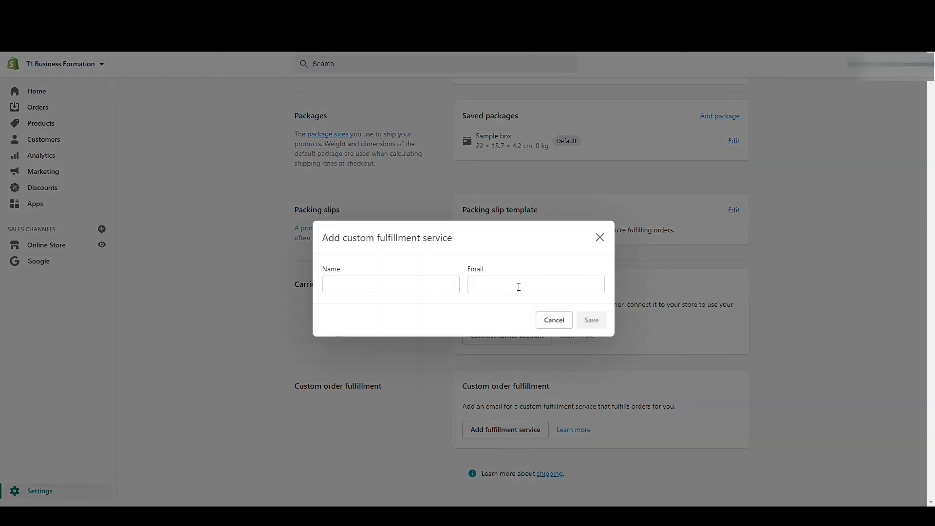
pyautogui.click(599, 239)
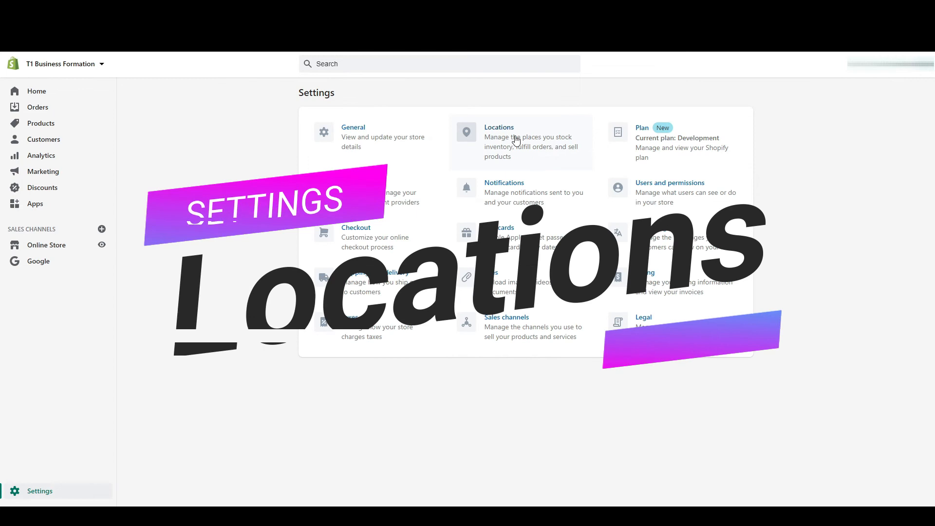
# - Open the store's Locations settings
pyautogui.click(513, 138)
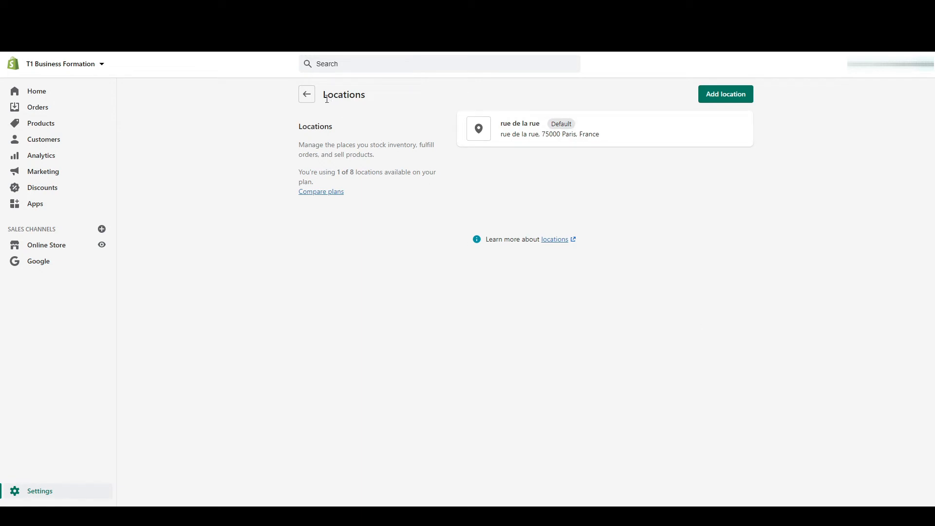
# - Open the Notifications settings and review the customer notification templates, email marketing options and staff order notifications
pyautogui.click(307, 94)
pyautogui.click(506, 188)
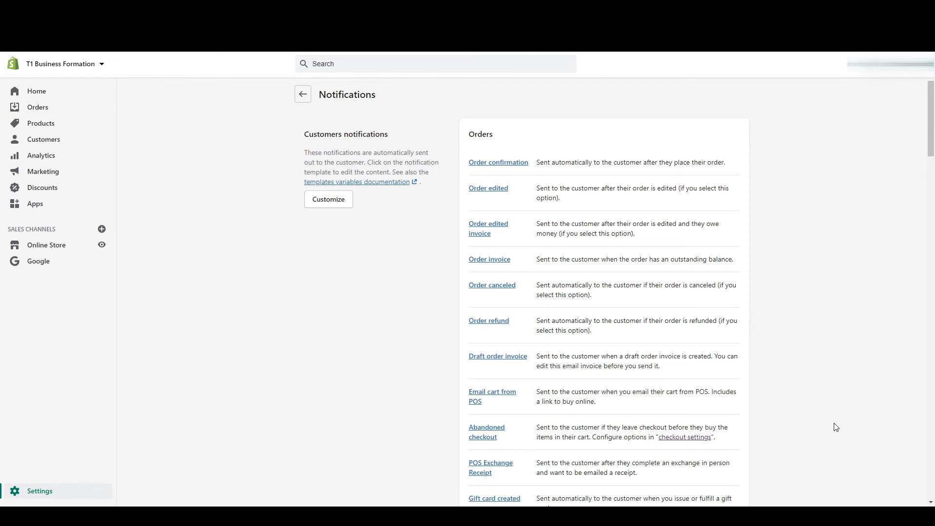
pyautogui.scroll(-20, 835, 427)
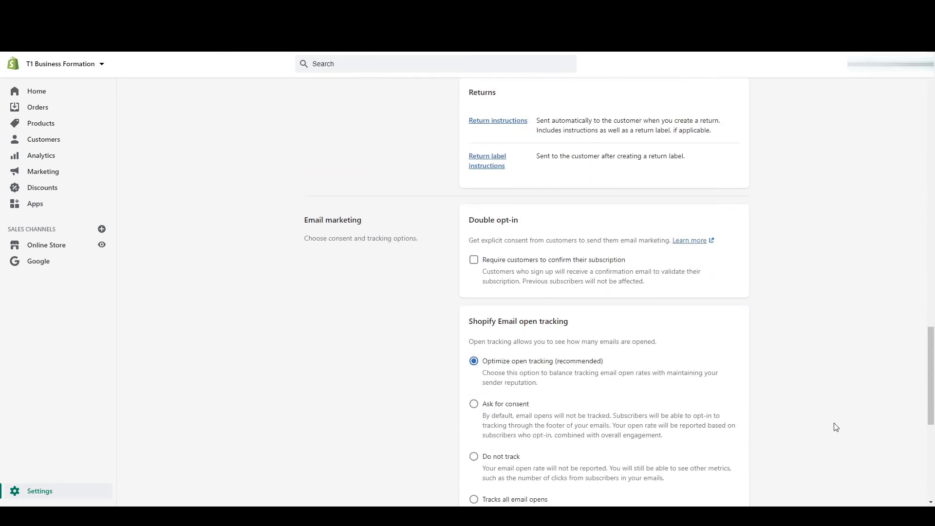
pyautogui.scroll(-2, 835, 426)
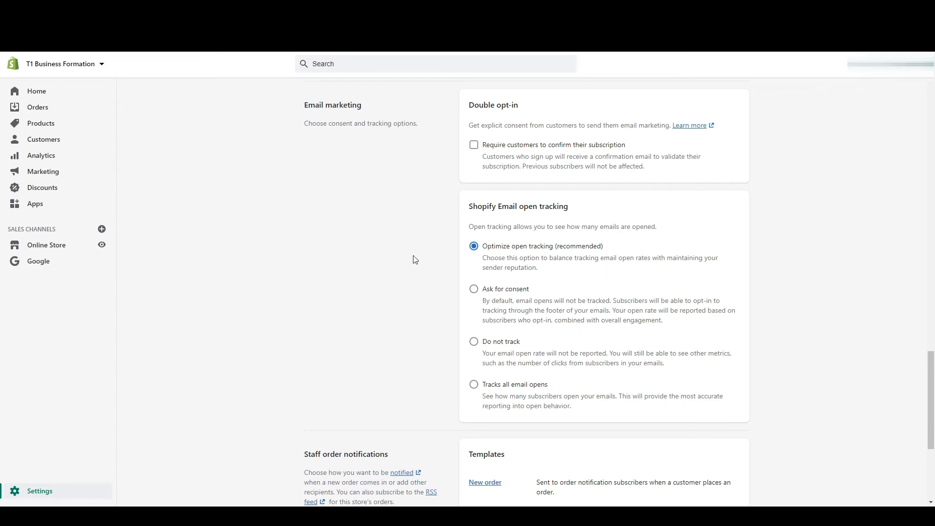
pyautogui.scroll(-5, 419, 130)
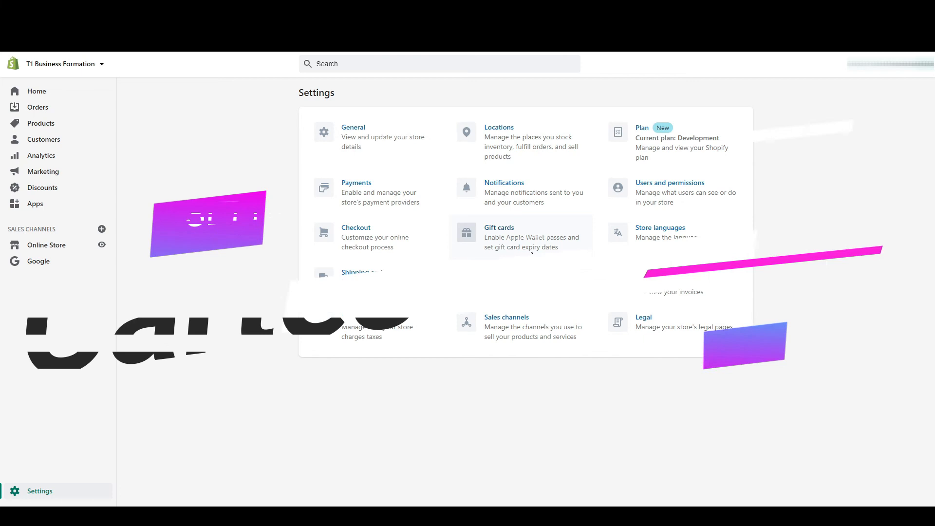
# - Open the Gift cards settings and set gift cards to expire 1 year after purchase
pyautogui.click(532, 256)
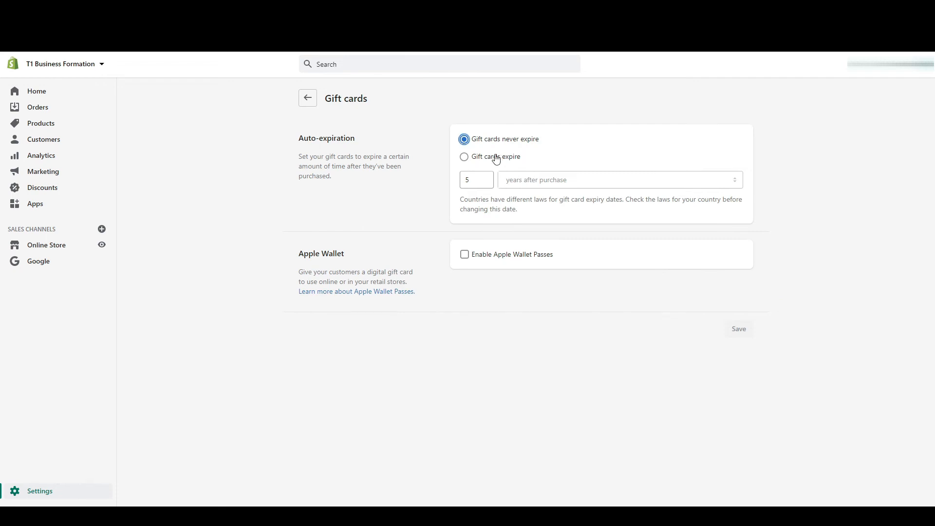
pyautogui.click(486, 158)
pyautogui.click(482, 174)
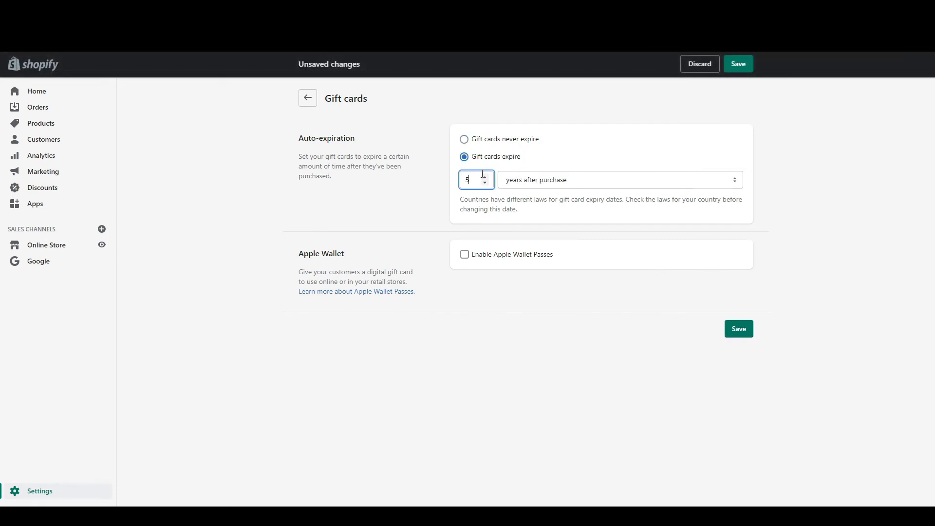
pyautogui.click(533, 180)
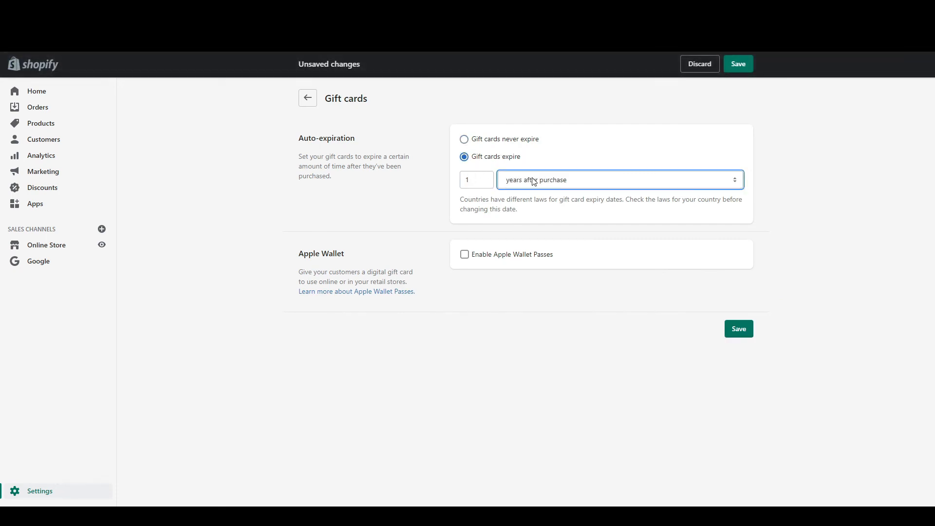
# - Try enabling Apple Wallet Passes to view the customization options, disable them again and save the gift card settings
pyautogui.click(464, 254)
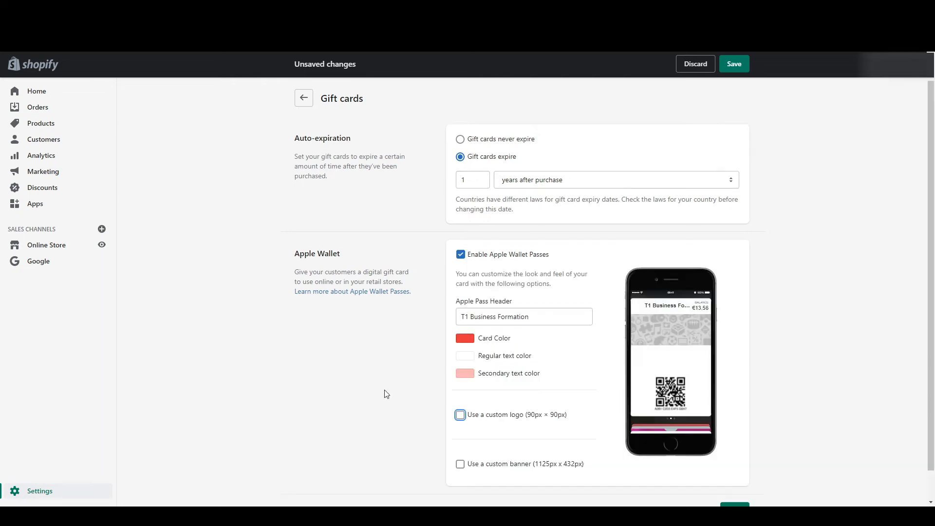
pyautogui.moveTo(441, 276); pyautogui.dragTo(512, 259)
pyautogui.click(512, 260)
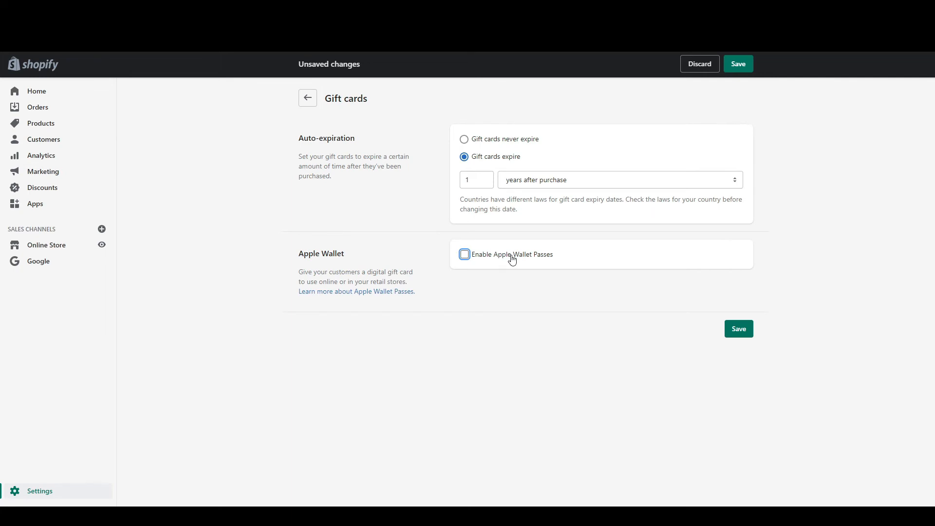
pyautogui.click(512, 259)
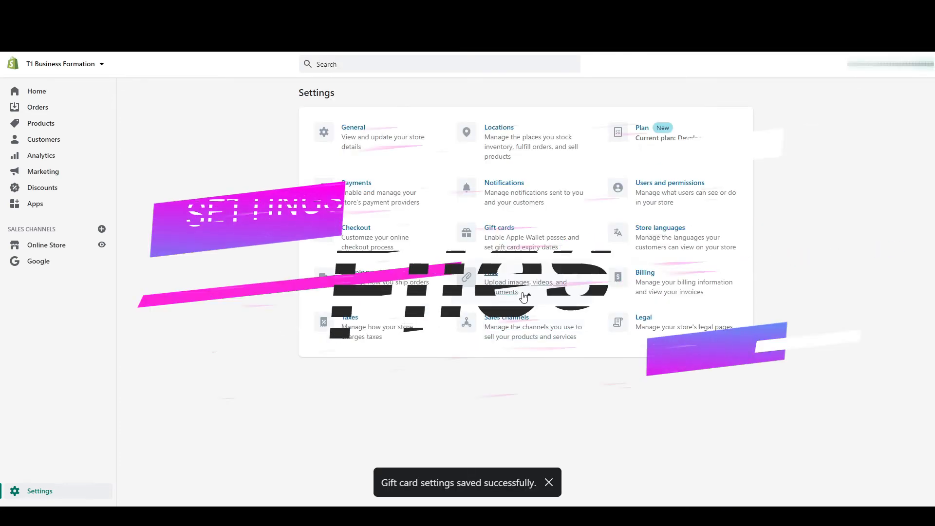
# - Open the store's Files settings and copy the link of the jay-wennington-s-fD5Tpew2k-unsplash image
pyautogui.click(523, 294)
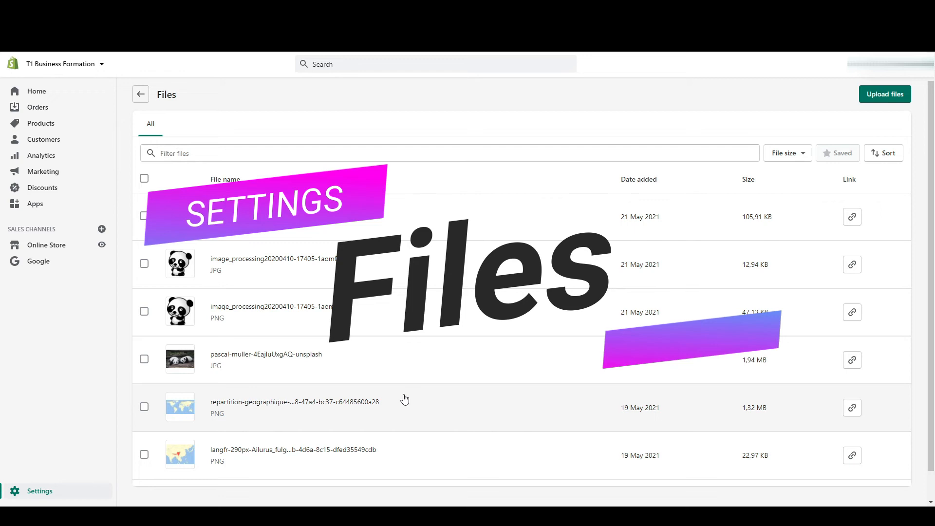
pyautogui.scroll(-1, 404, 399)
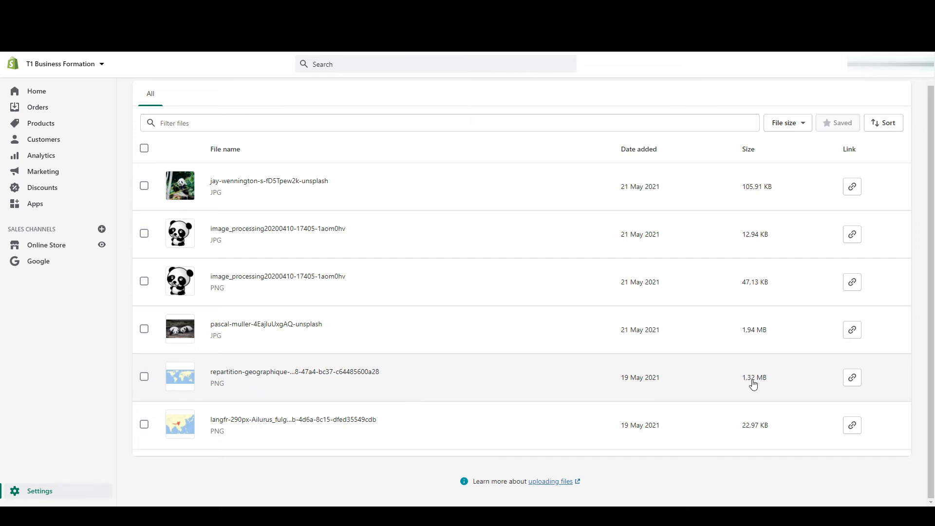
pyautogui.click(856, 190)
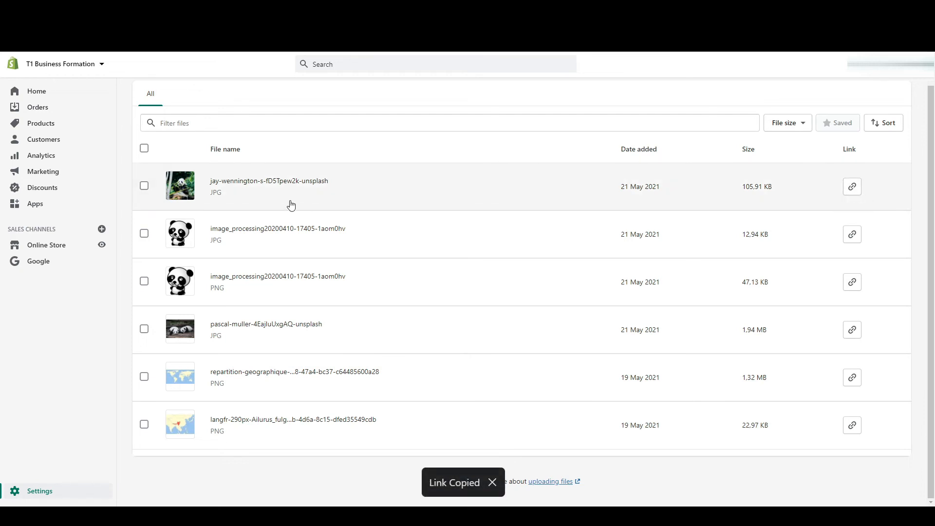
pyautogui.scroll(1, 291, 205)
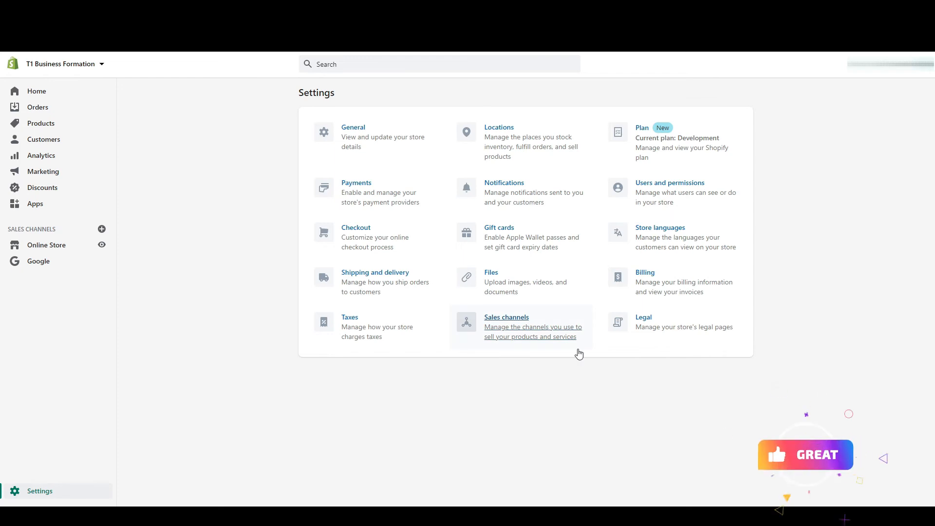
# - Open the Plan settings and compare the features and prices of the Basic Shopify, Shopify and Advanced Shopify plans
pyautogui.click(693, 141)
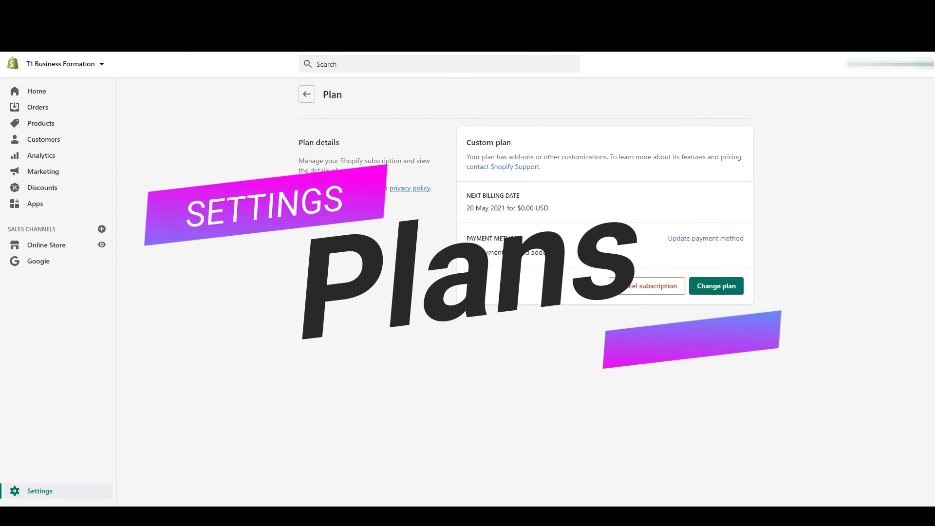
pyautogui.click(703, 286)
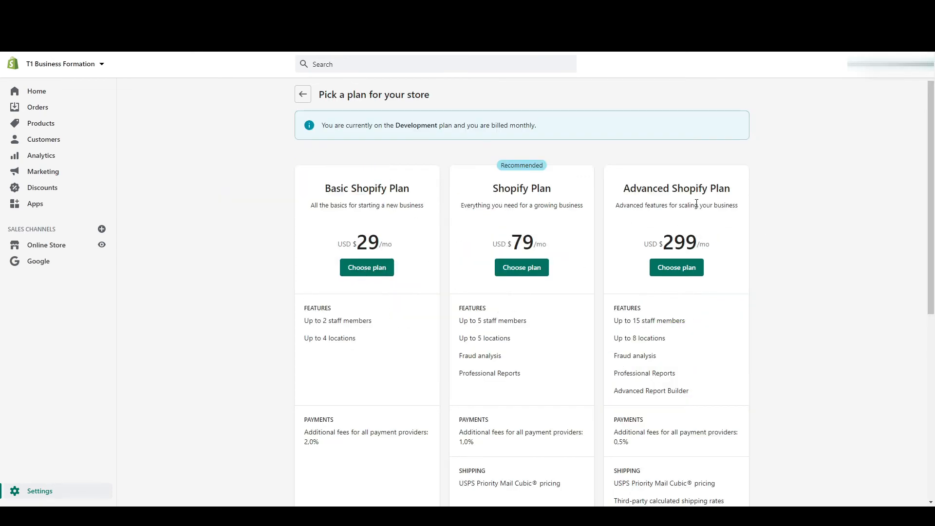
pyautogui.scroll(-6, 697, 250)
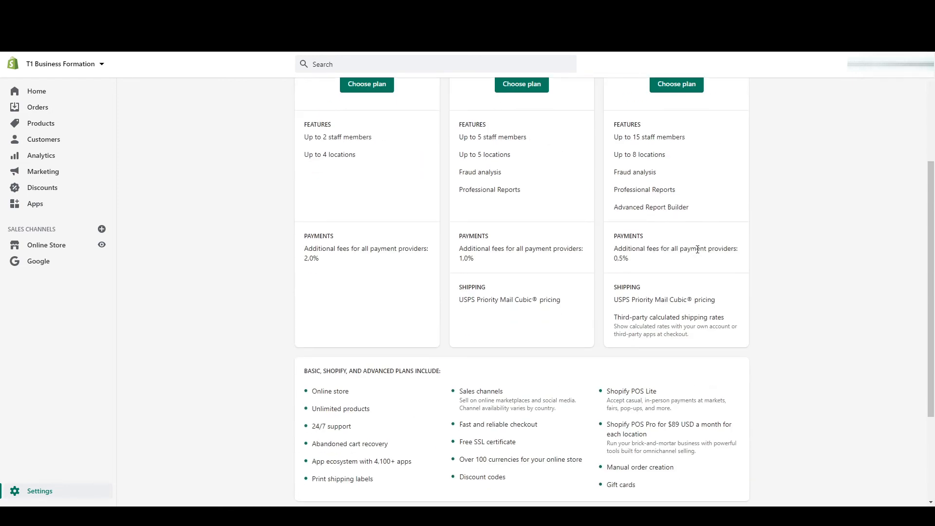
pyautogui.scroll(6, 697, 253)
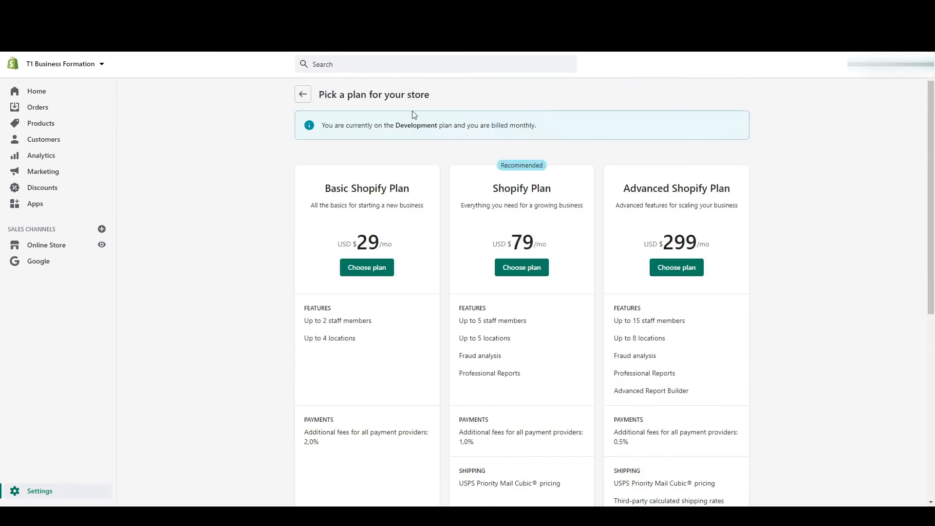
pyautogui.click(302, 94)
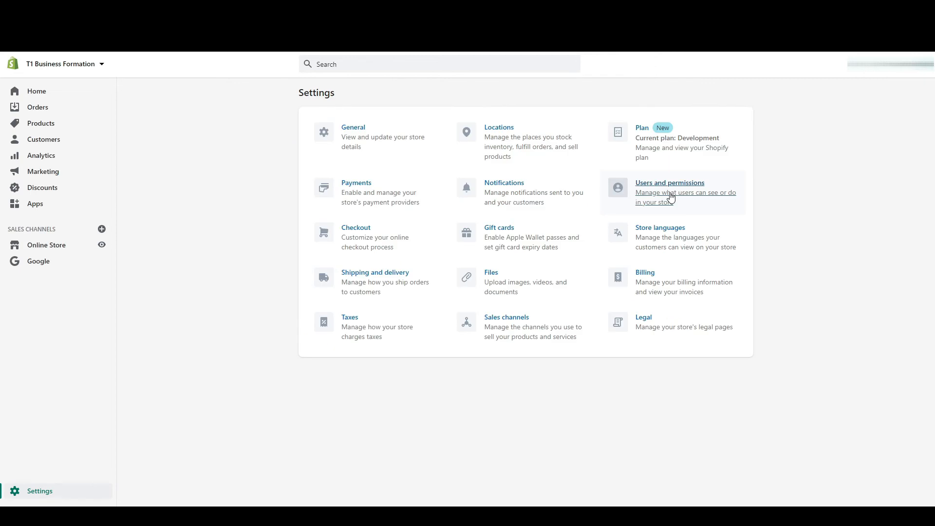
# - Open Users and permissions, start adding a staff member and fill in their first name, last name and email
pyautogui.click(671, 197)
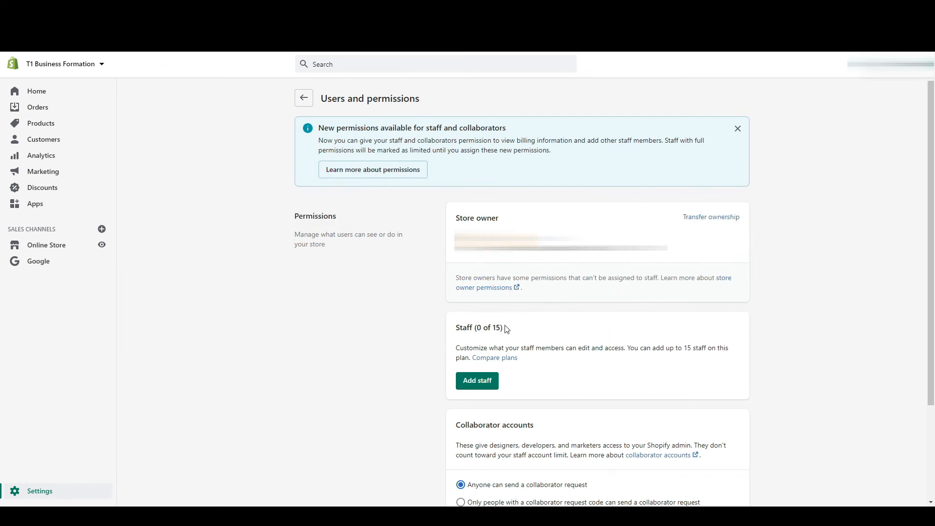
pyautogui.click(479, 384)
pyautogui.click(512, 142)
pyautogui.write('Staff')
pyautogui.press('Tab')
pyautogui.write('Member')
pyautogui.click(587, 182)
pyautogui.write('email@gmail.com')
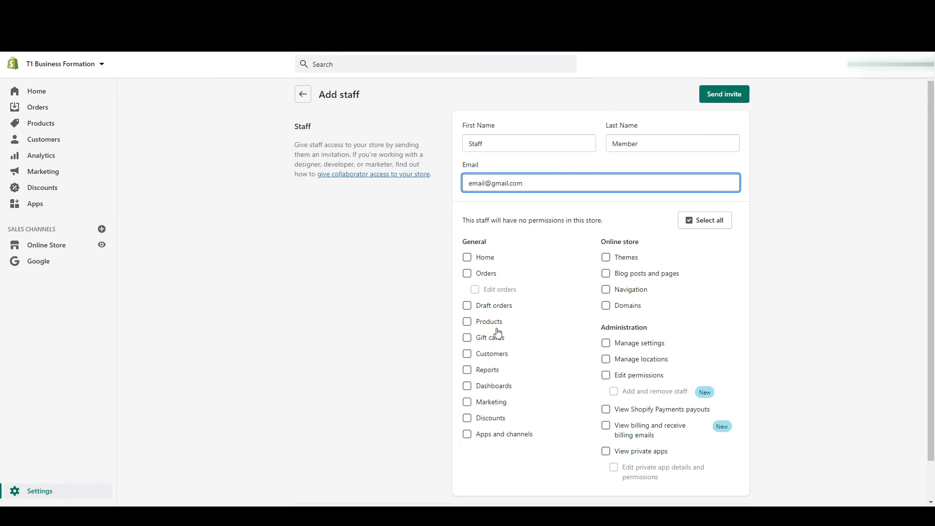
# - Grant the new staff member the Products permission, clear it again and leave the form without sending the invite
pyautogui.click(468, 325)
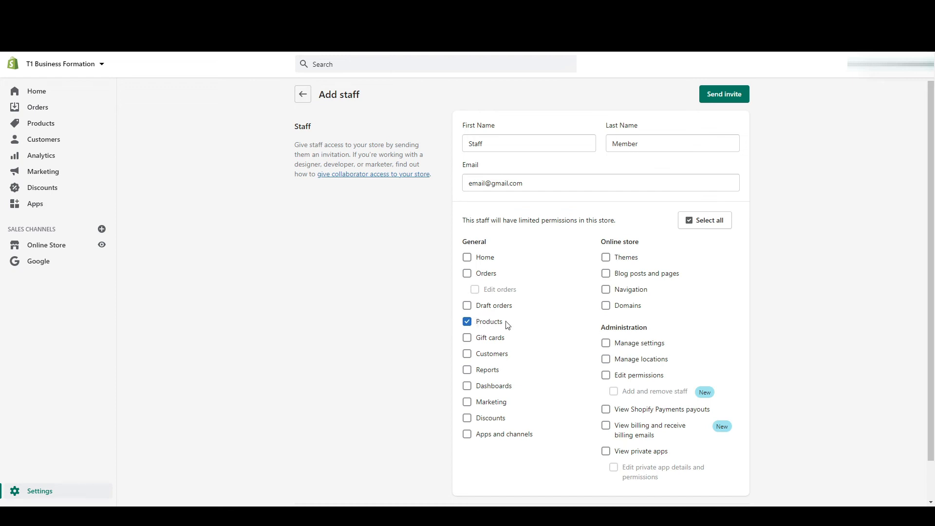
pyautogui.scroll(-1, 528, 333)
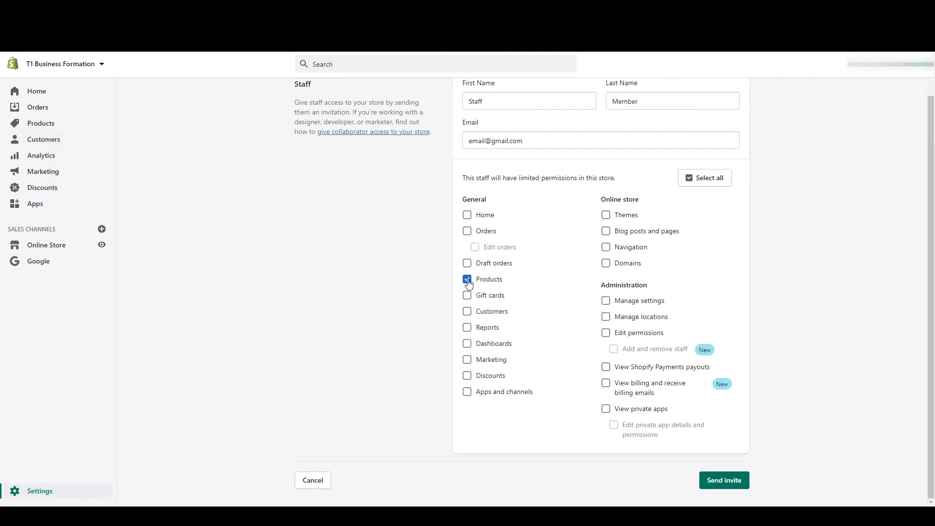
pyautogui.click(467, 295)
pyautogui.click(468, 312)
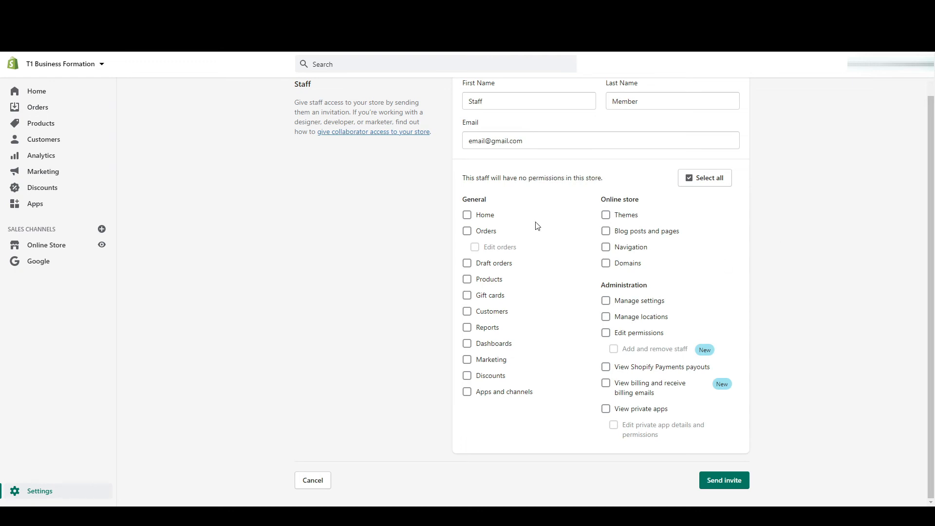
pyautogui.scroll(1, 537, 226)
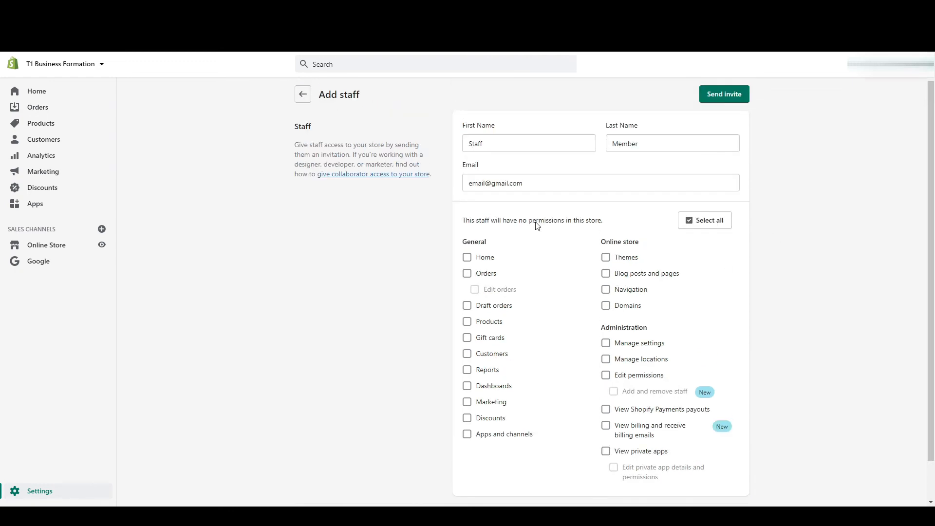
pyautogui.click(303, 96)
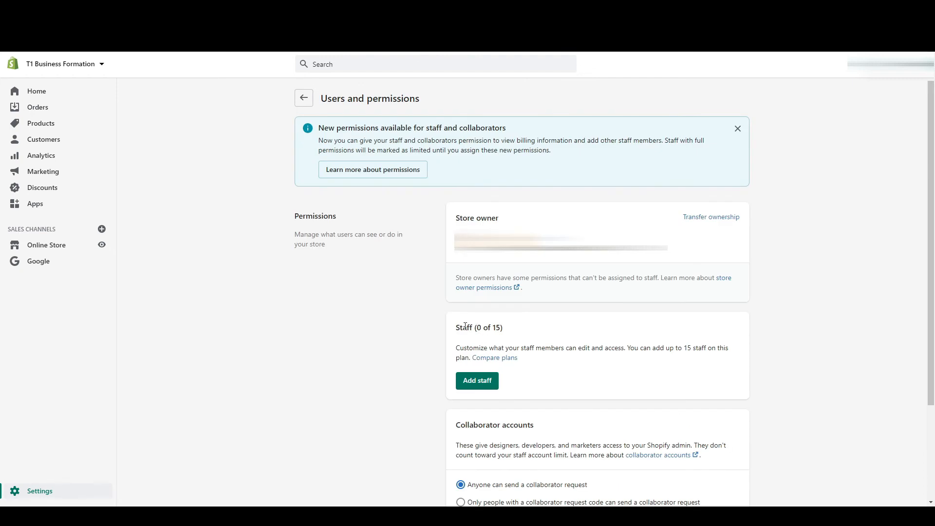
# - Allow collaborator requests only from people with a collaborator request code, and review the login services
pyautogui.scroll(-3, 406, 374)
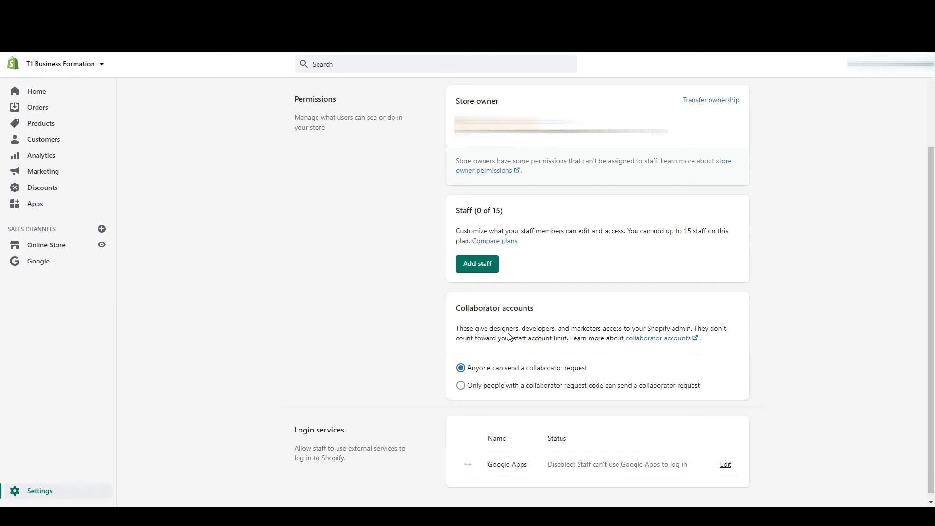
pyautogui.click(590, 388)
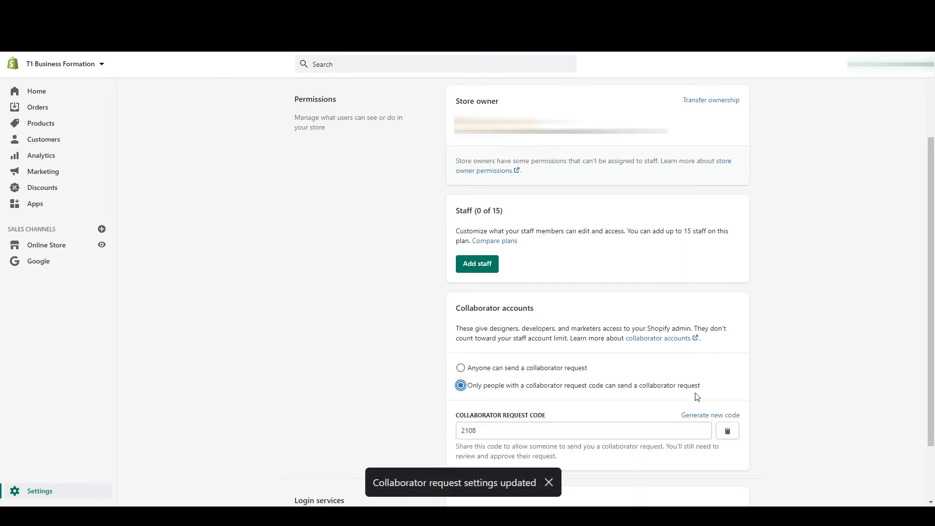
pyautogui.click(501, 430)
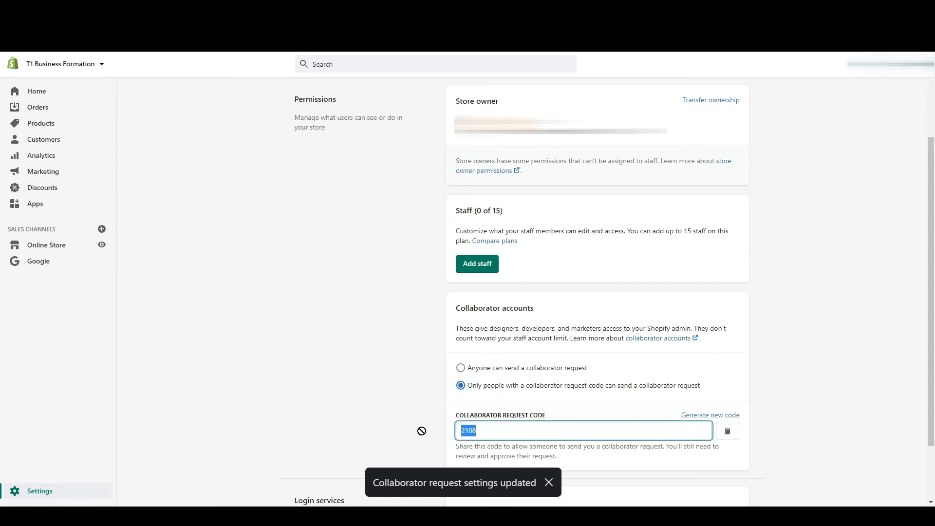
pyautogui.click(430, 436)
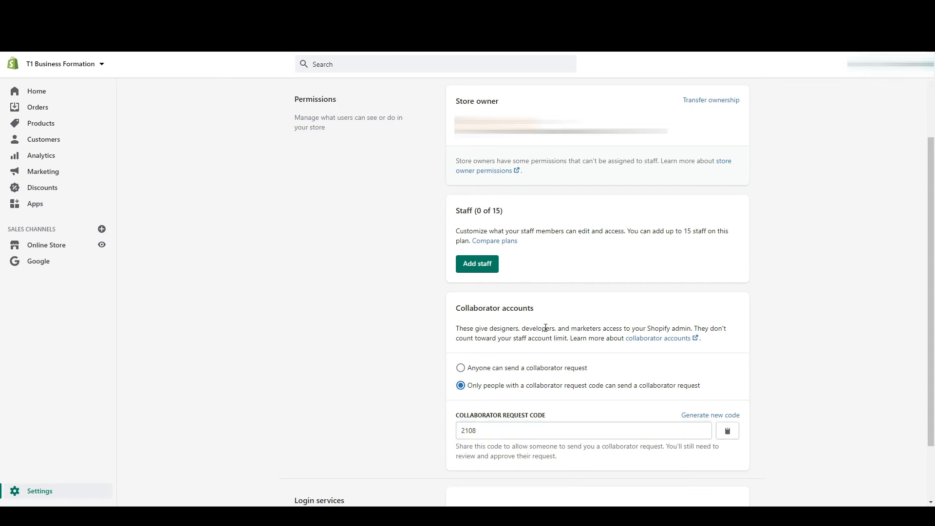
pyautogui.scroll(-2, 545, 310)
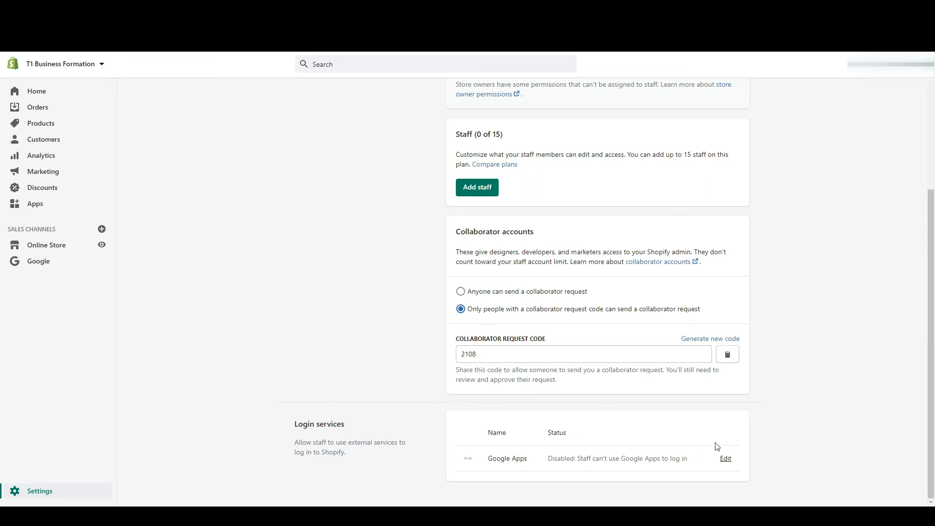
pyautogui.scroll(4, 827, 384)
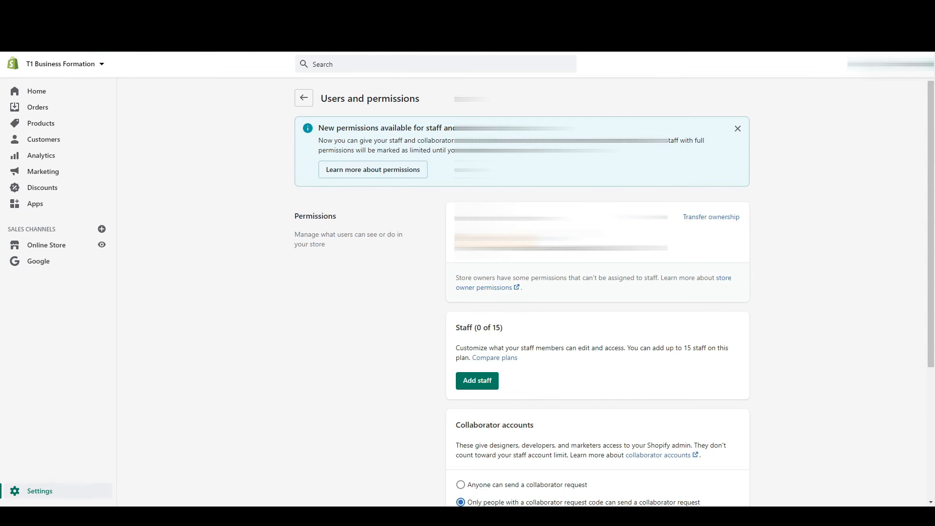
# - Open the Store languages settings, add French as a translated language and publish it
pyautogui.click(303, 97)
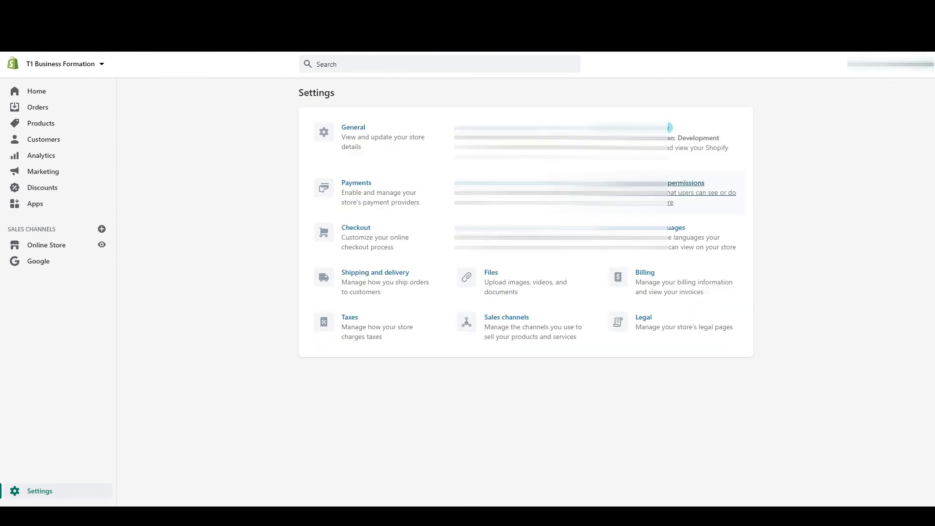
pyautogui.click(659, 237)
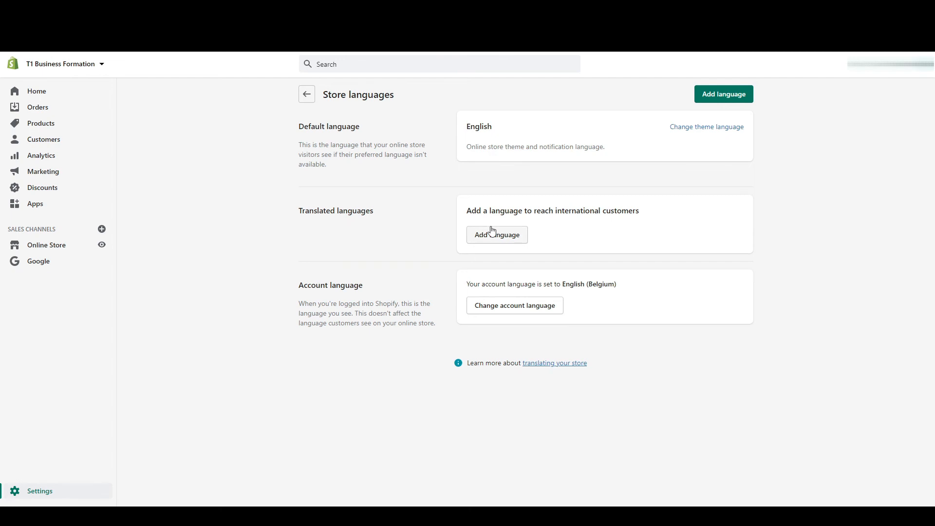
pyautogui.click(506, 238)
pyautogui.click(435, 286)
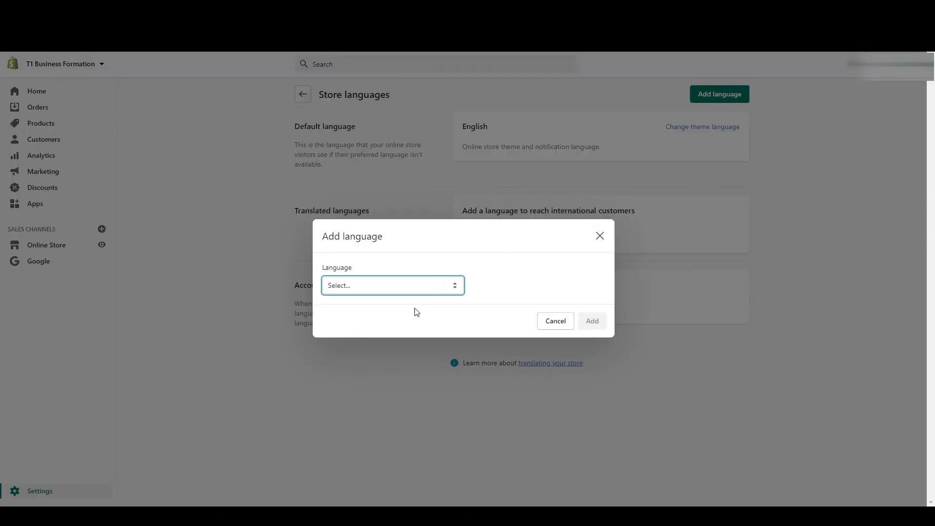
pyautogui.click(397, 338)
pyautogui.click(592, 321)
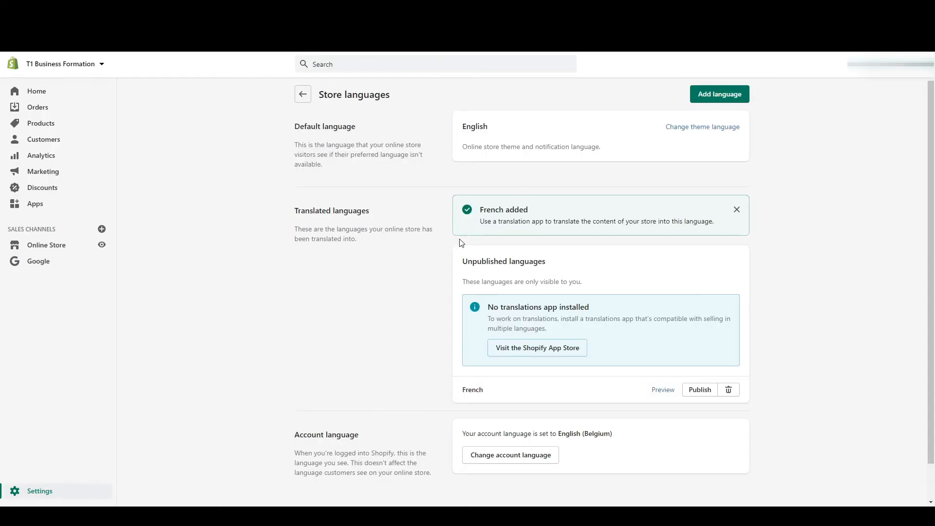
pyautogui.click(700, 390)
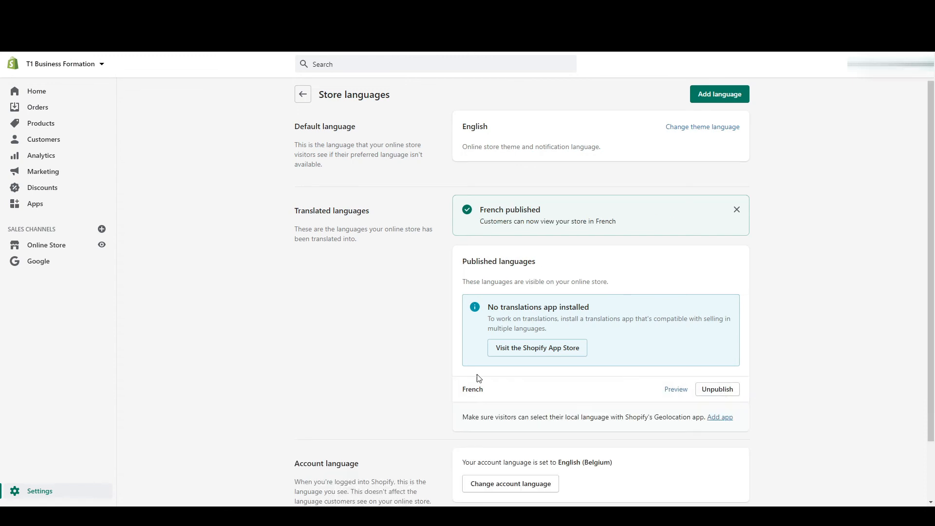
# - Preview the French version of the online store and review the Translated languages section
pyautogui.click(676, 390)
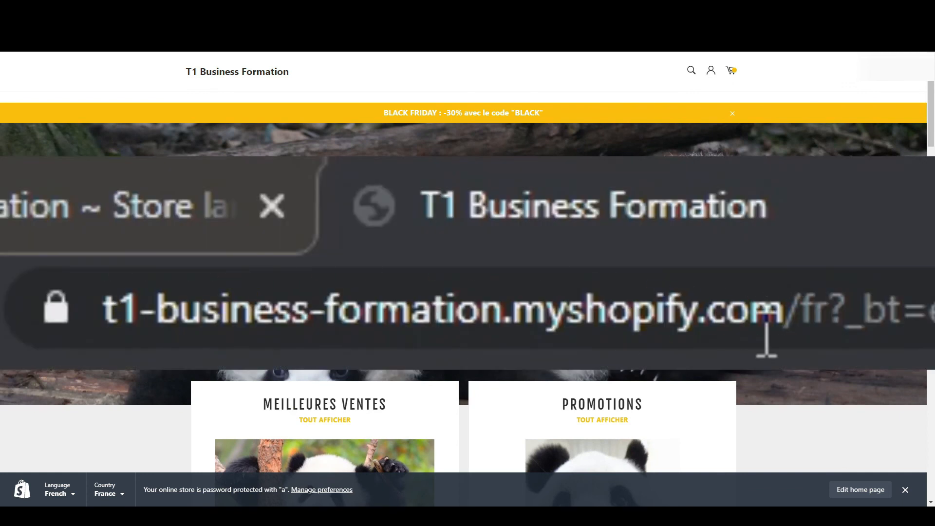
pyautogui.scroll(-6, 340, 132)
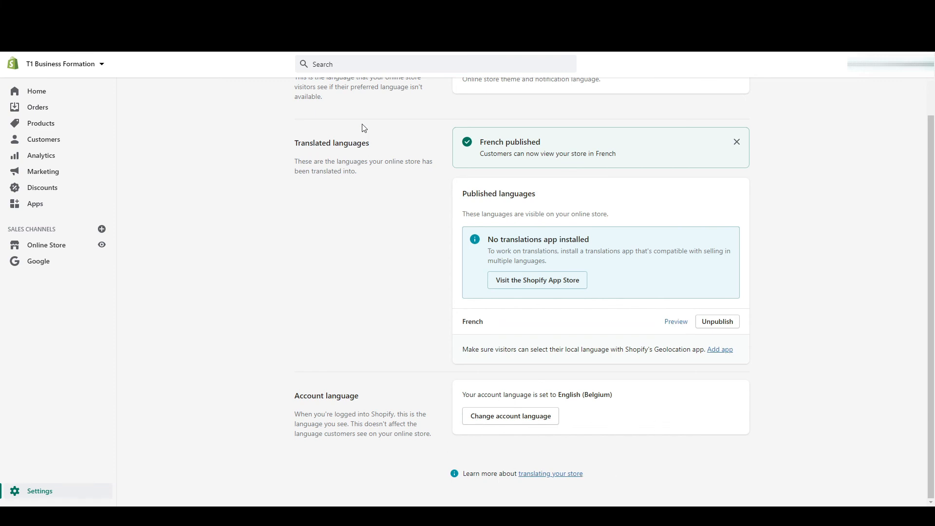
pyautogui.moveTo(301, 146); pyautogui.dragTo(395, 156)
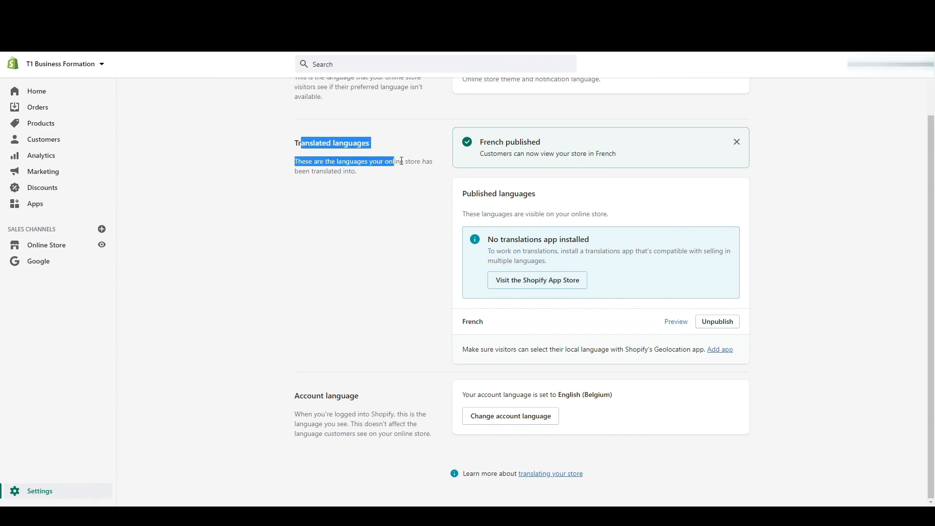
pyautogui.click(401, 161)
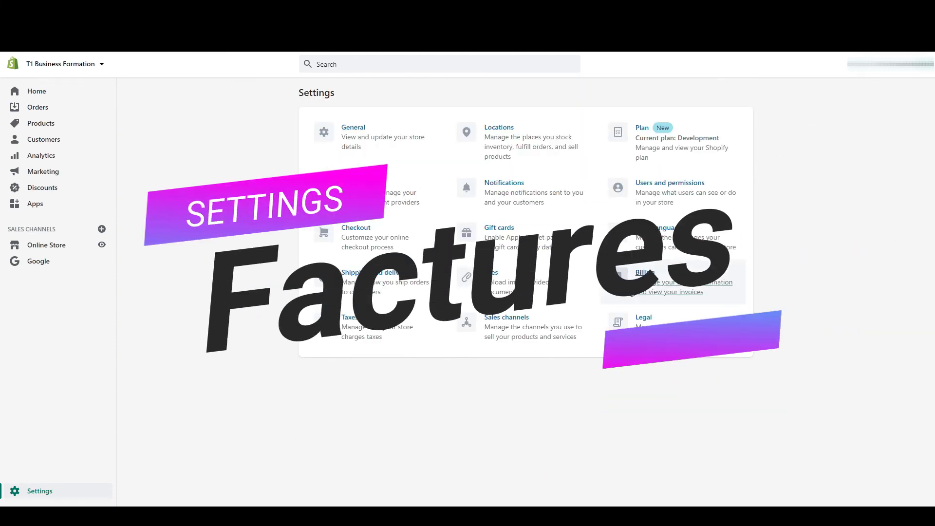
# - Open the Billing settings and review the payment methods, bills, tax registration and finance overview sections
pyautogui.click(647, 273)
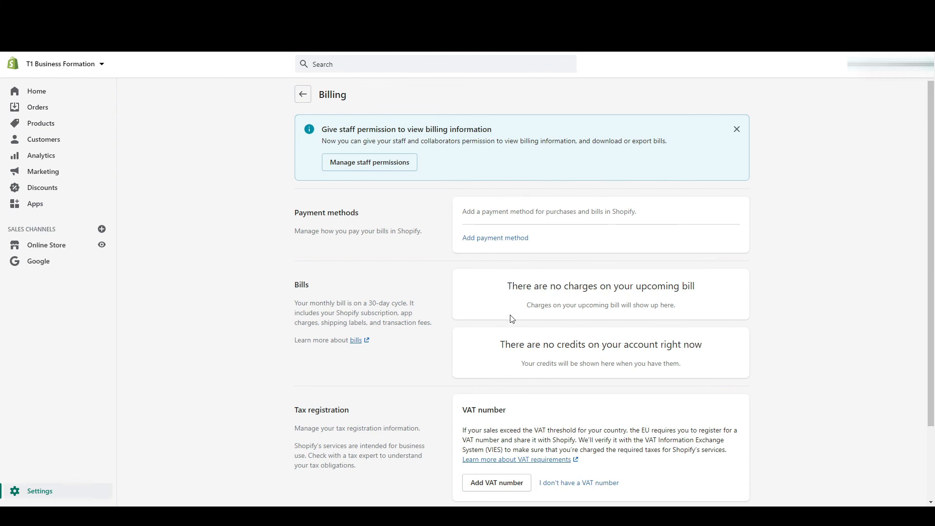
pyautogui.scroll(-2, 505, 402)
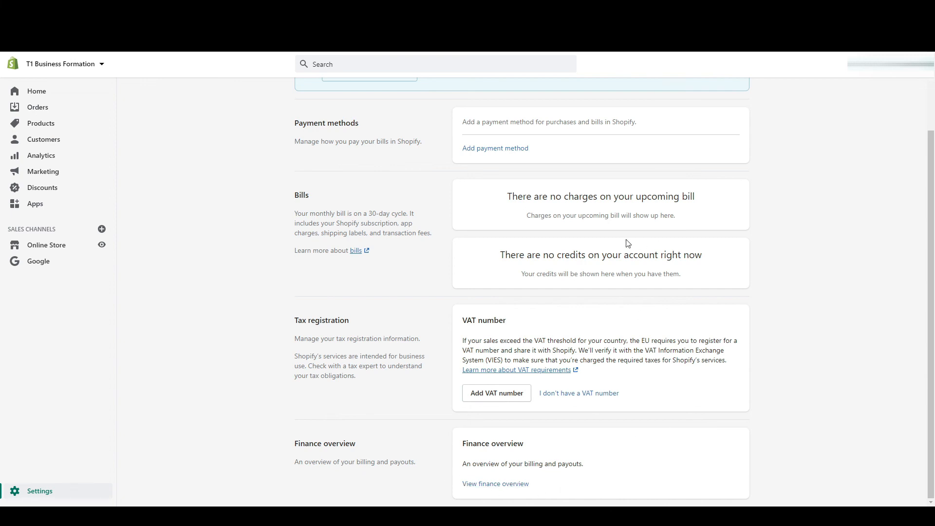
pyautogui.scroll(3, 599, 247)
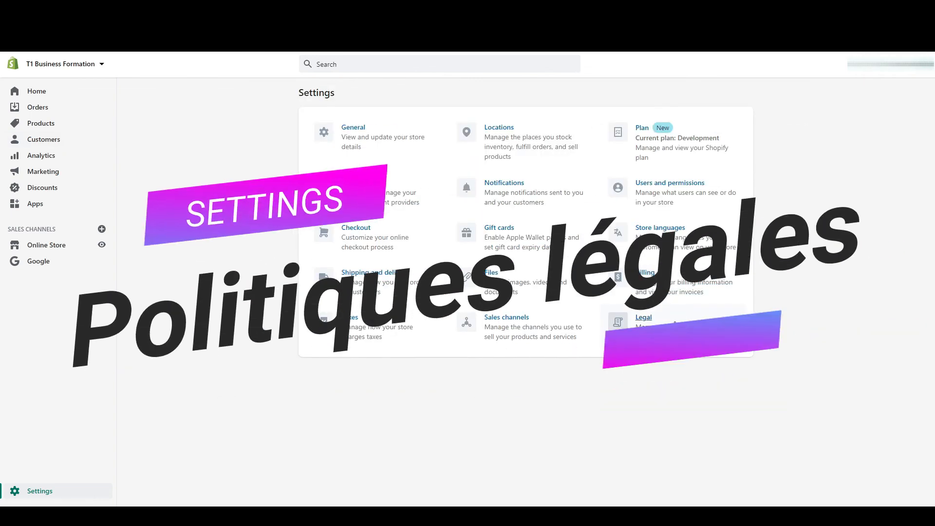
# - Open the Legal settings and review the refund policy, privacy policy, terms of service and remaining policy editors
pyautogui.click(644, 318)
pyautogui.click(533, 197)
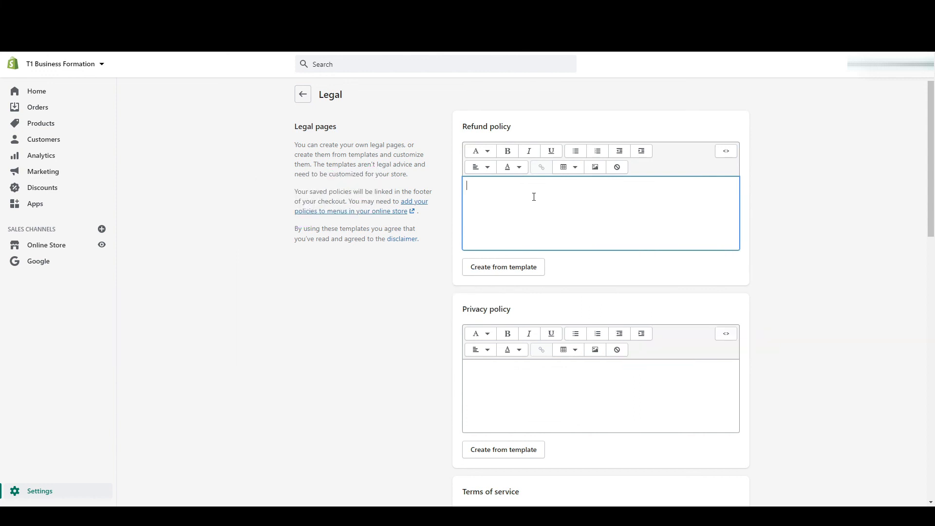
pyautogui.doubleClick(480, 127)
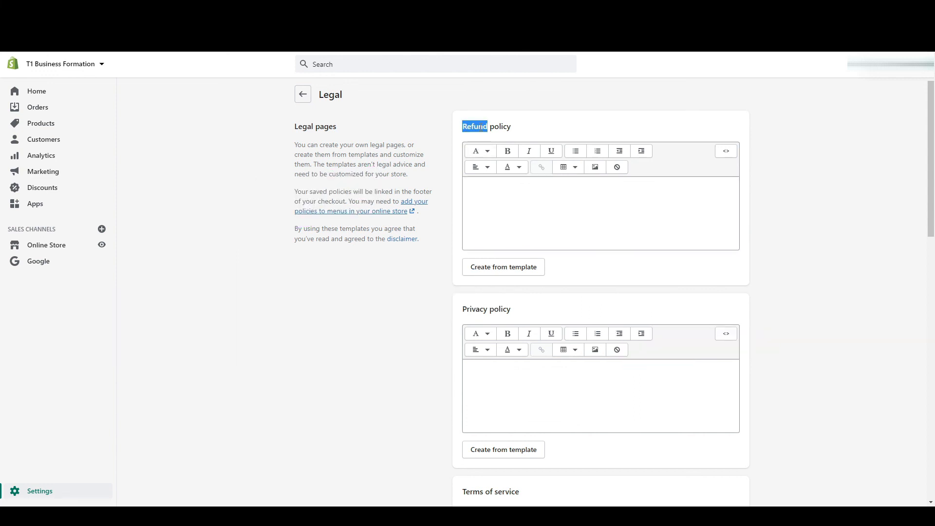
pyautogui.doubleClick(471, 308)
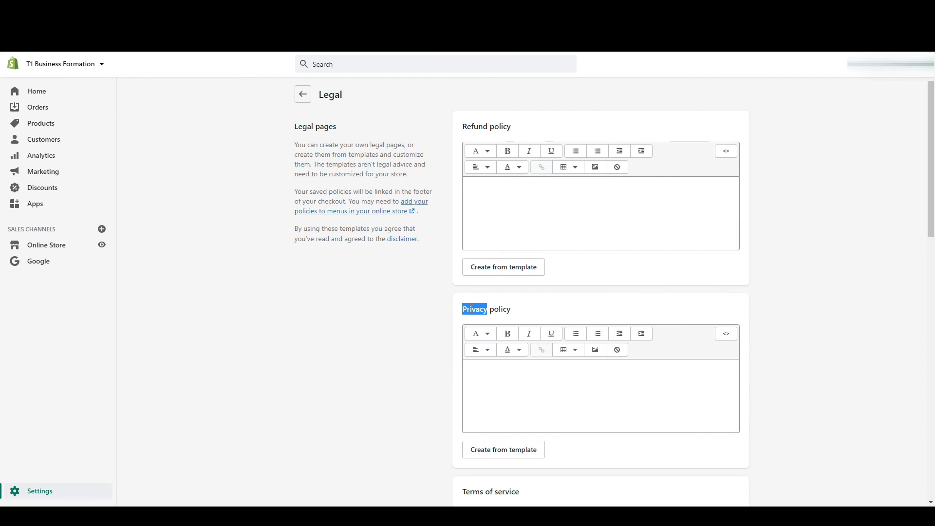
pyautogui.scroll(-4, 419, 292)
pyautogui.scroll(-8, 438, 306)
pyautogui.scroll(1, 402, 344)
pyautogui.scroll(10, 402, 344)
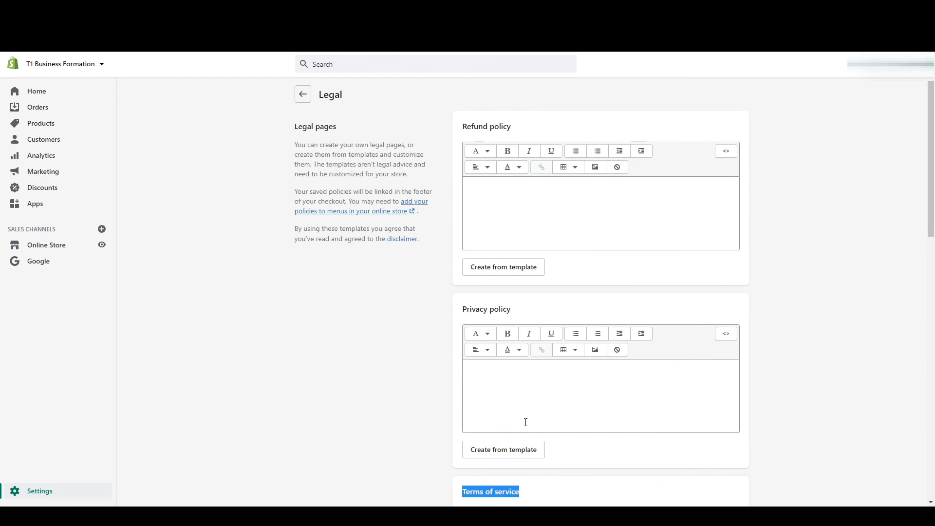
# - Create the refund policy from the template and return to the settings overview without saving
pyautogui.click(488, 268)
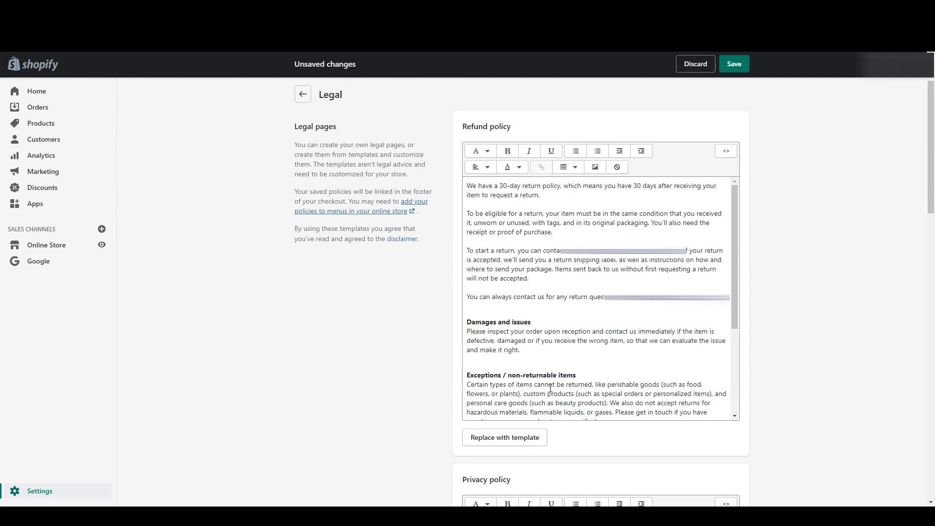
pyautogui.click(300, 94)
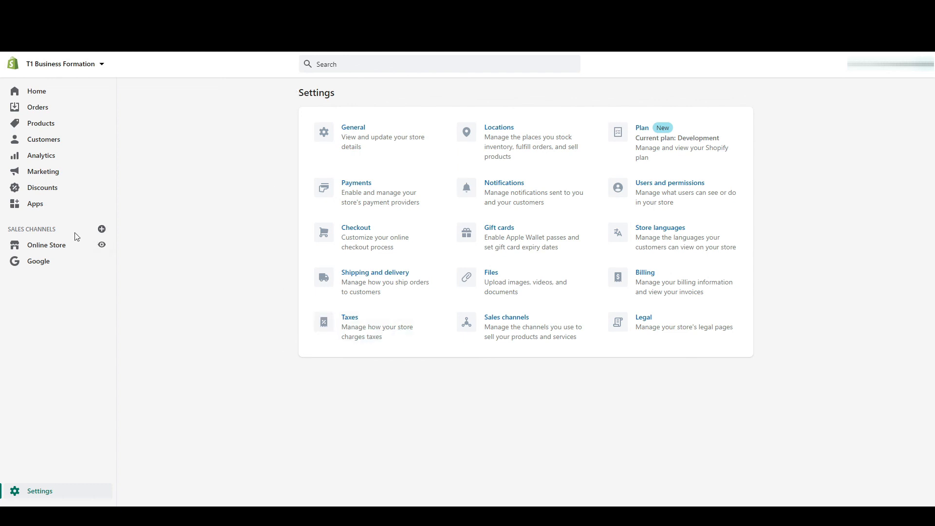
# - Open the Online Store preferences, set the homepage title to "Nom de votre boutique | Slogan" and check the meta description's character limit
pyautogui.click(55, 245)
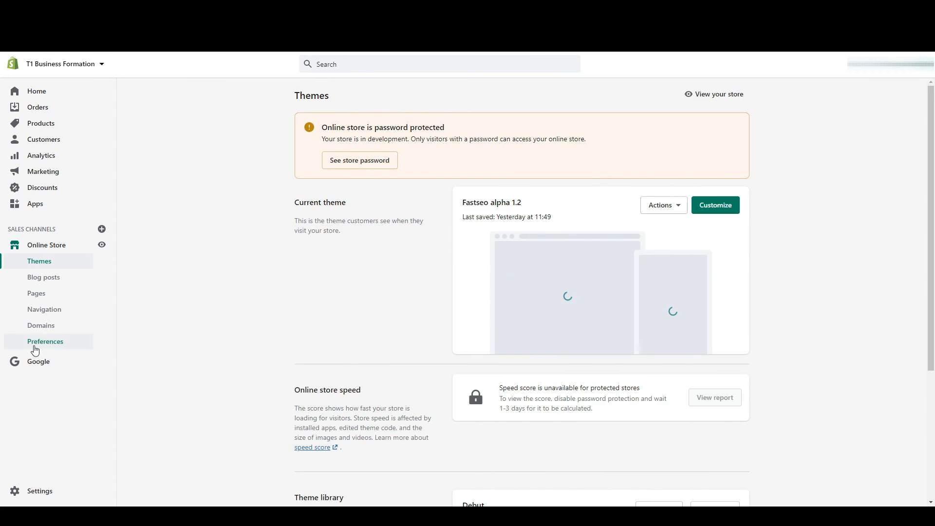
pyautogui.click(34, 346)
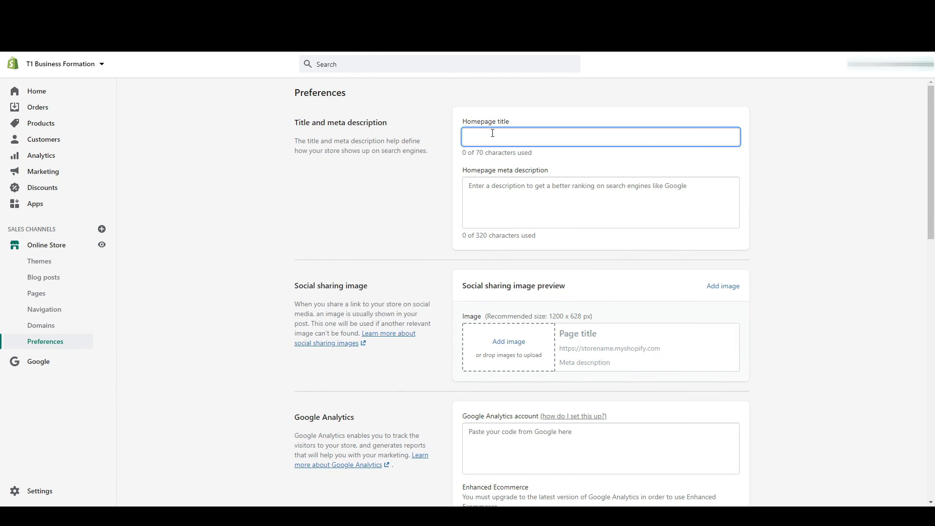
pyautogui.click(539, 141)
pyautogui.write('Nom de votre boutique')
pyautogui.write('| Slogan')
pyautogui.click(546, 187)
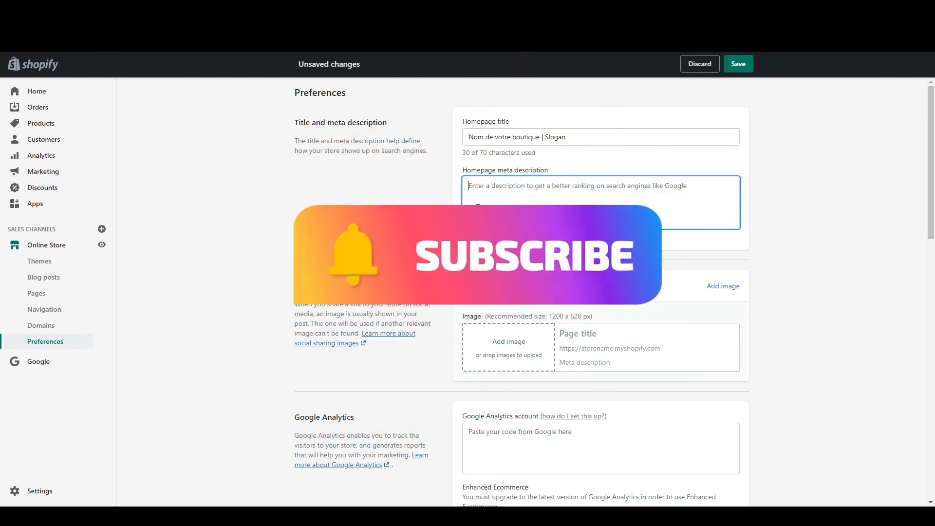
pyautogui.doubleClick(470, 235)
pyautogui.click(481, 234)
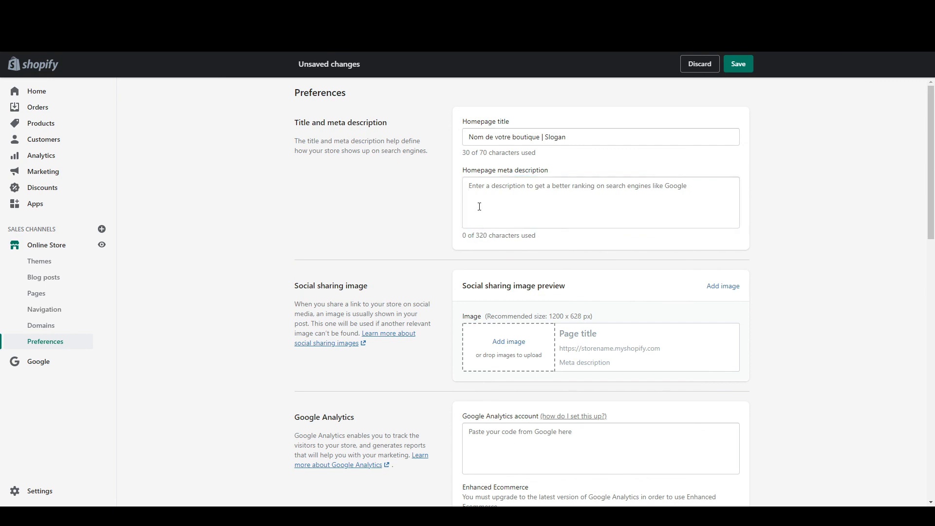
# - Under Customer privacy, limit the third-party sale of California customers' data and limit tracking for customers in Europe
pyautogui.scroll(-2, 440, 311)
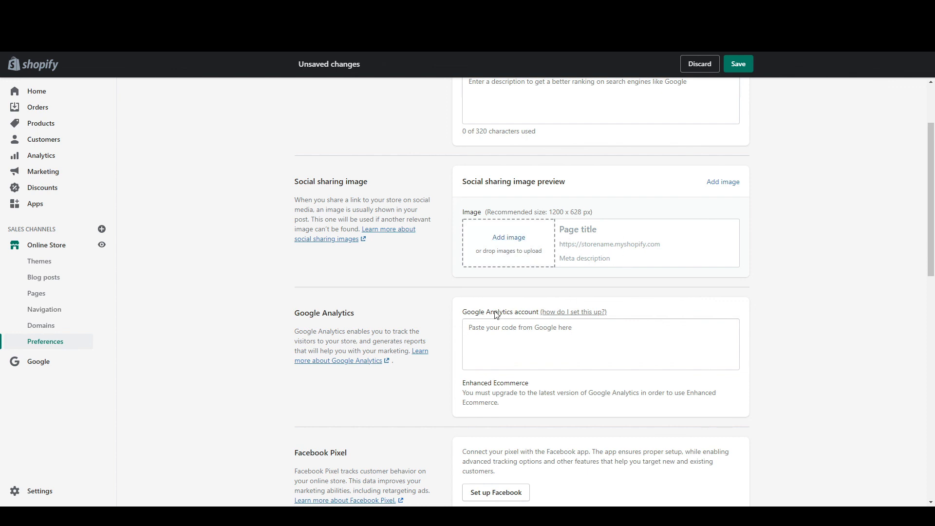
pyautogui.scroll(-1, 496, 311)
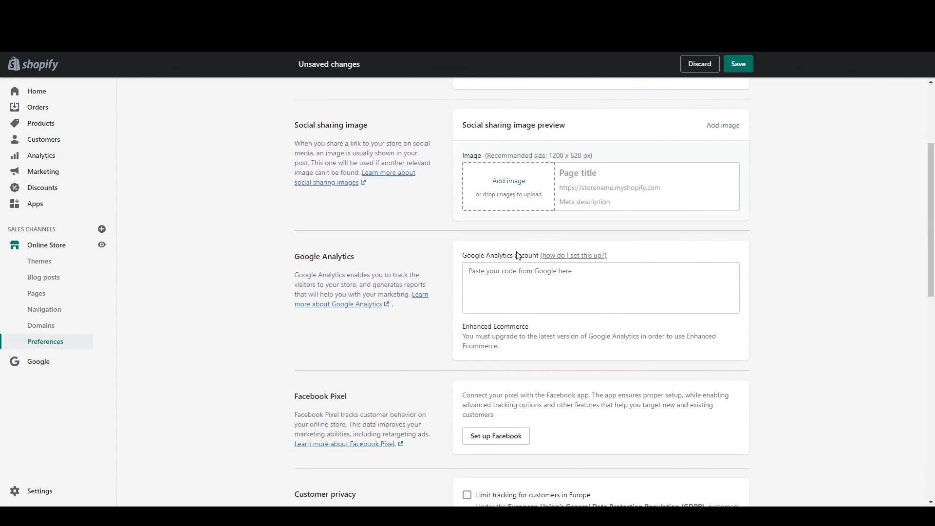
pyautogui.scroll(-3, 523, 408)
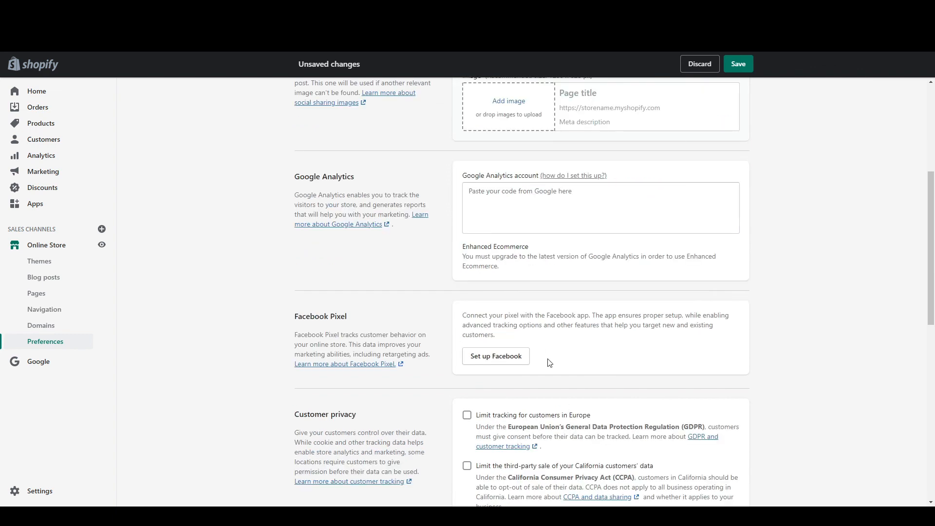
pyautogui.click(468, 387)
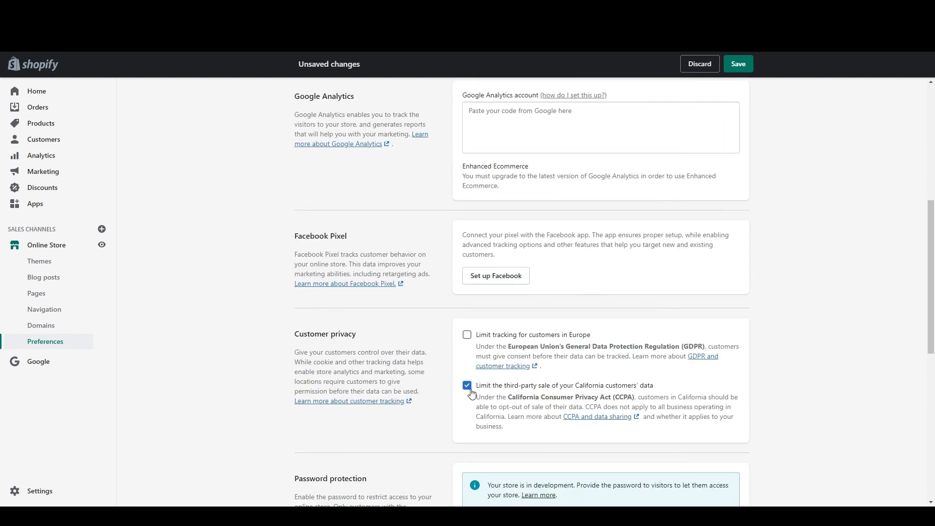
pyautogui.click(466, 334)
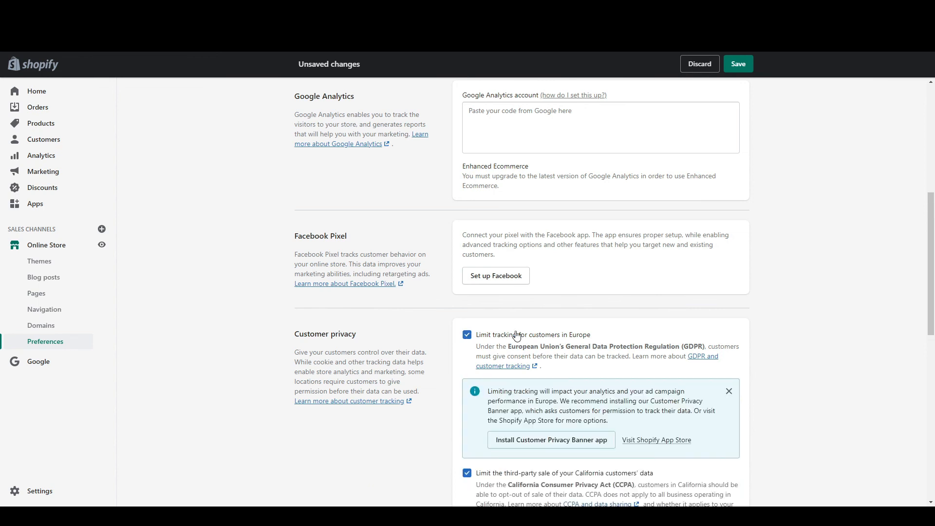
# - Review the password protection, spam protection and domain redirection sections of the preferences
pyautogui.scroll(-8, 652, 244)
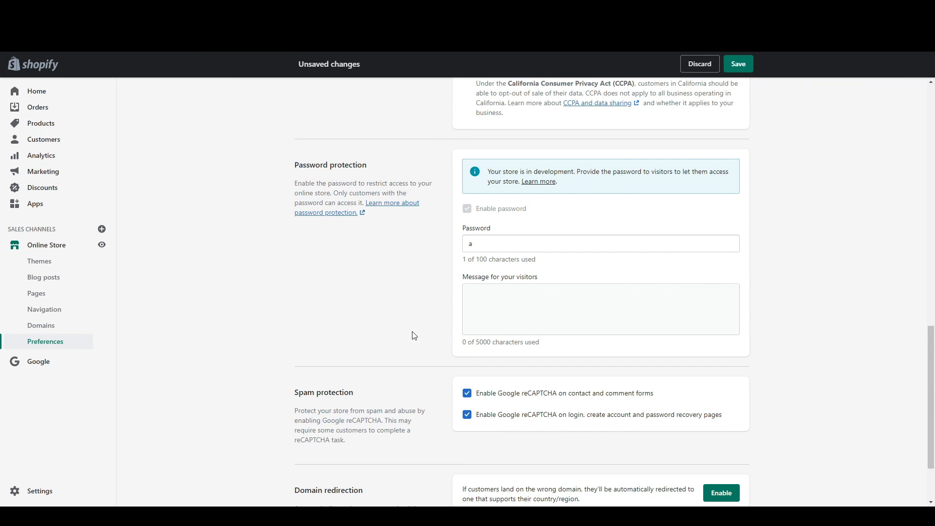
pyautogui.scroll(-2, 414, 336)
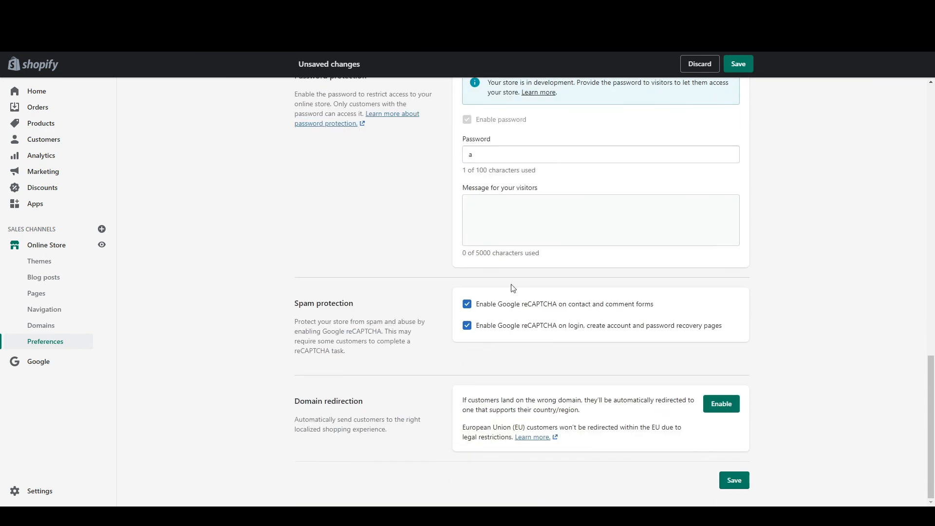